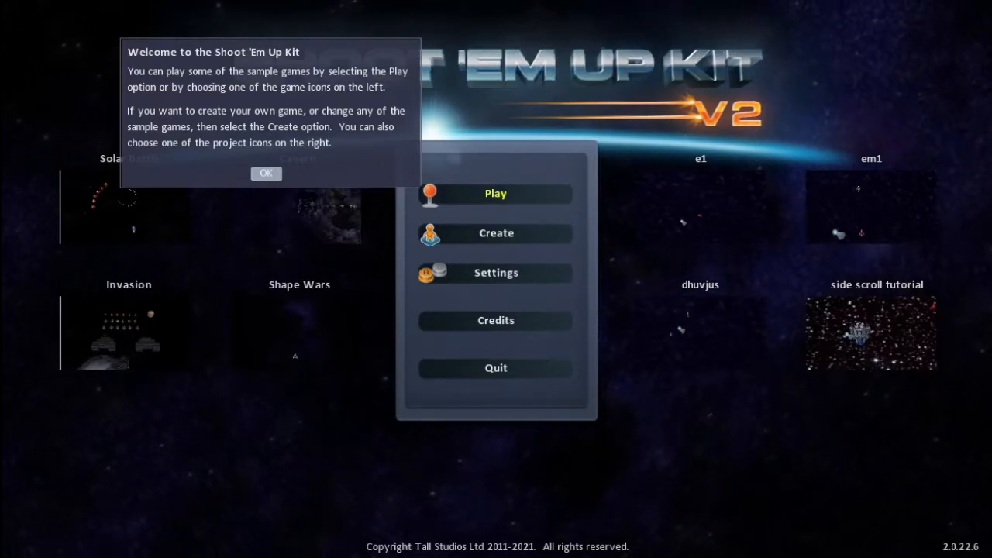
Step: Look through the list of playable sample games, and view the general settings without changing them
left_click(538, 192)
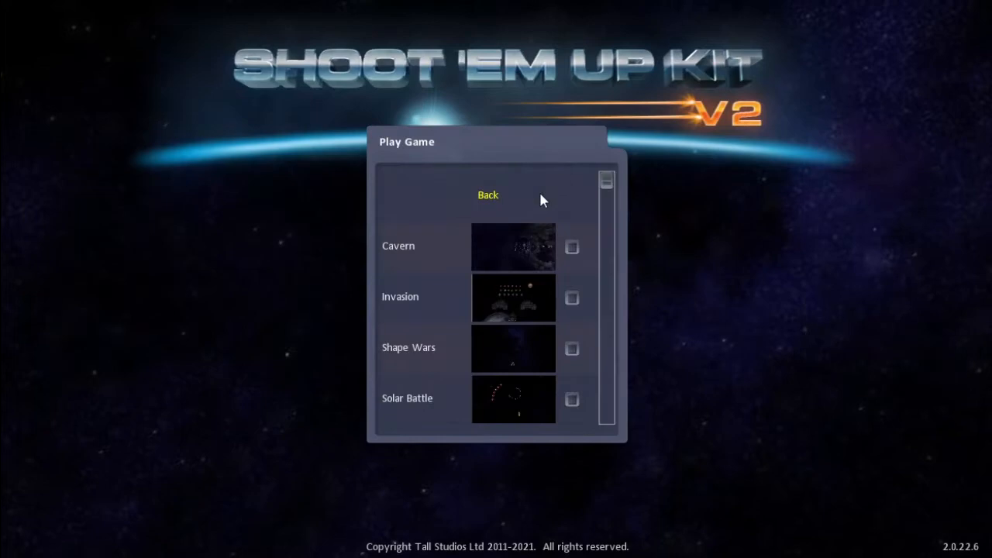
scroll(605, 310, "down", 1)
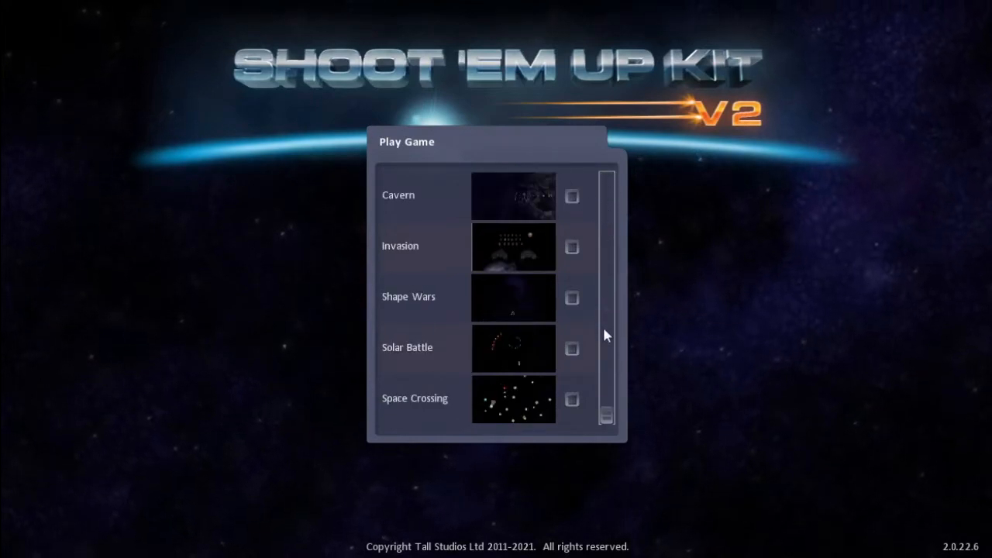
scroll(602, 322, "up", 1)
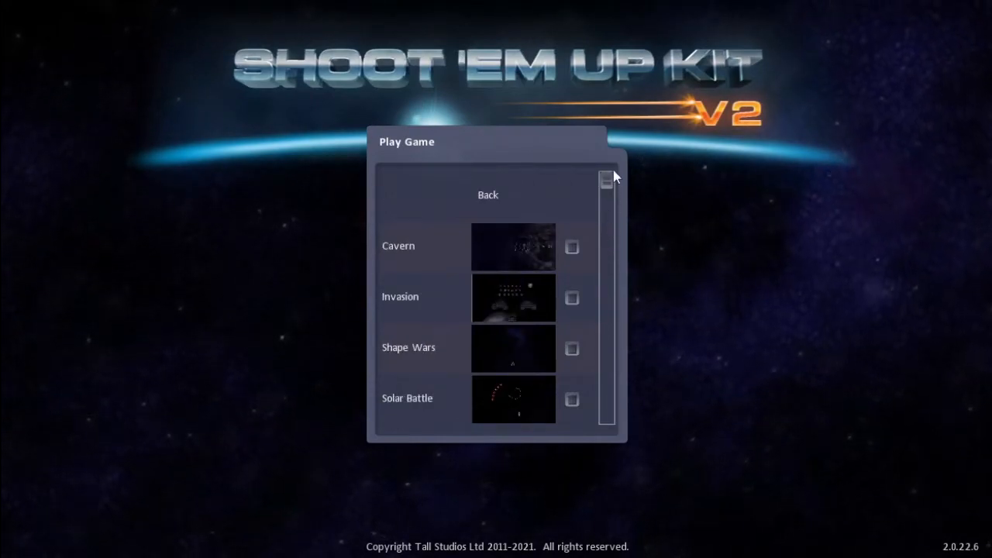
left_click(486, 198)
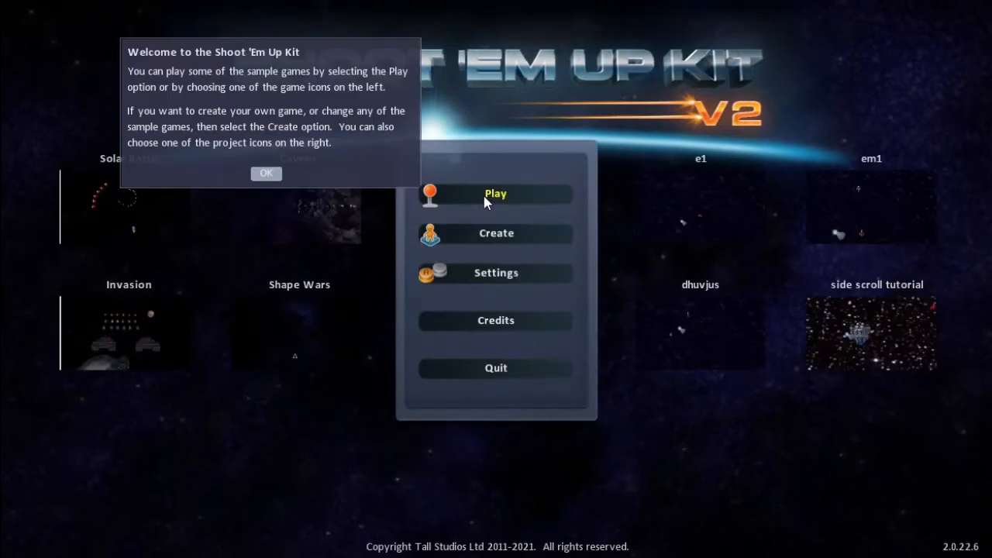
left_click(483, 277)
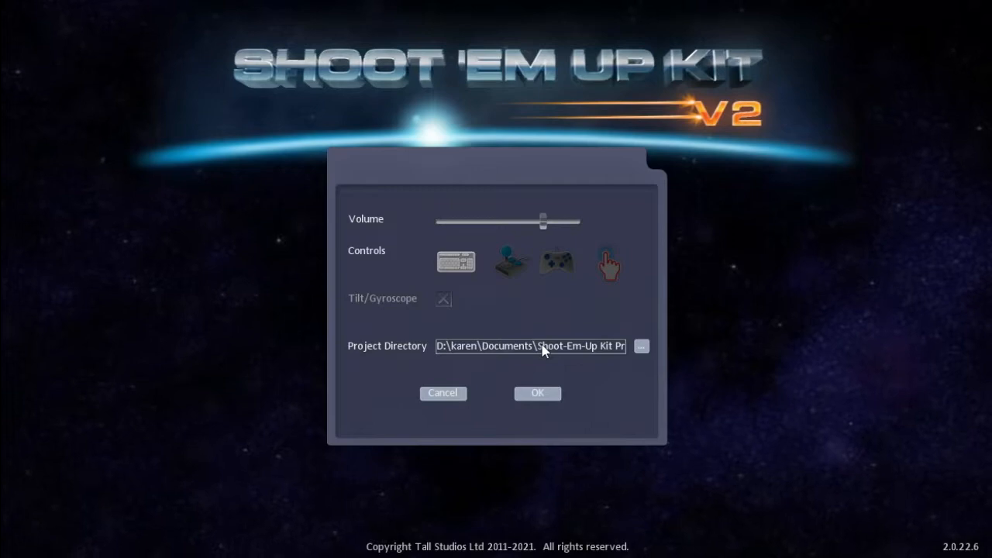
left_click(447, 392)
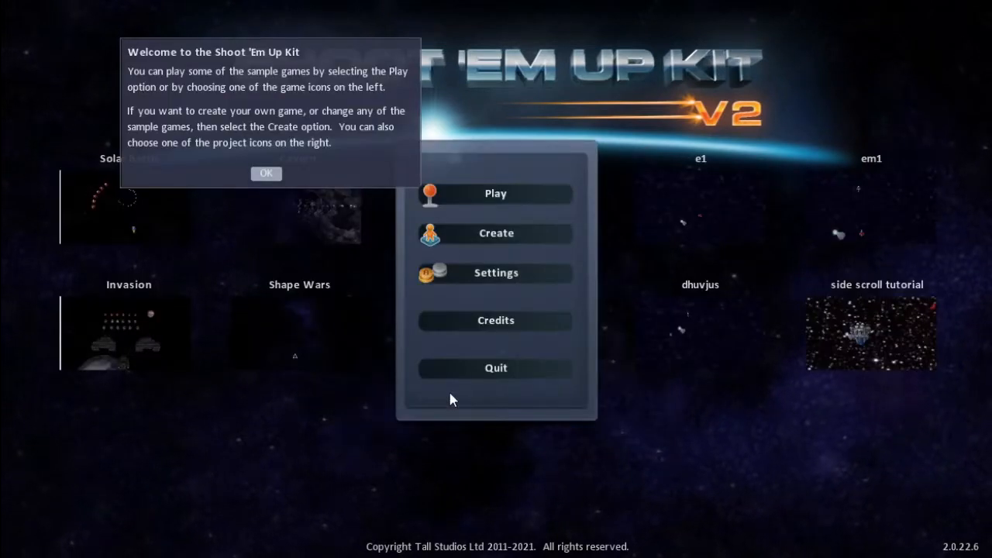
Step: Start creating a new project from a template with the project name tgame
left_click(520, 236)
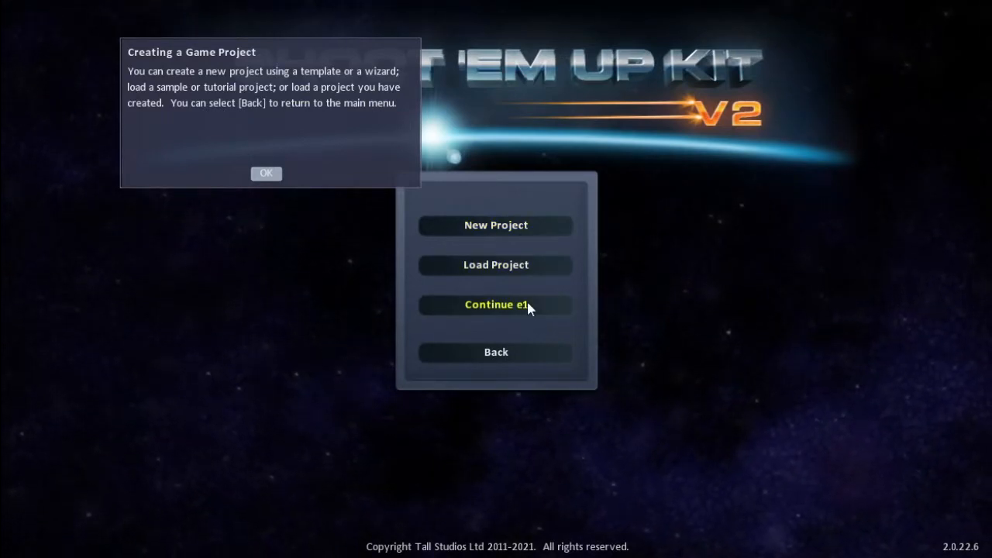
left_click(510, 231)
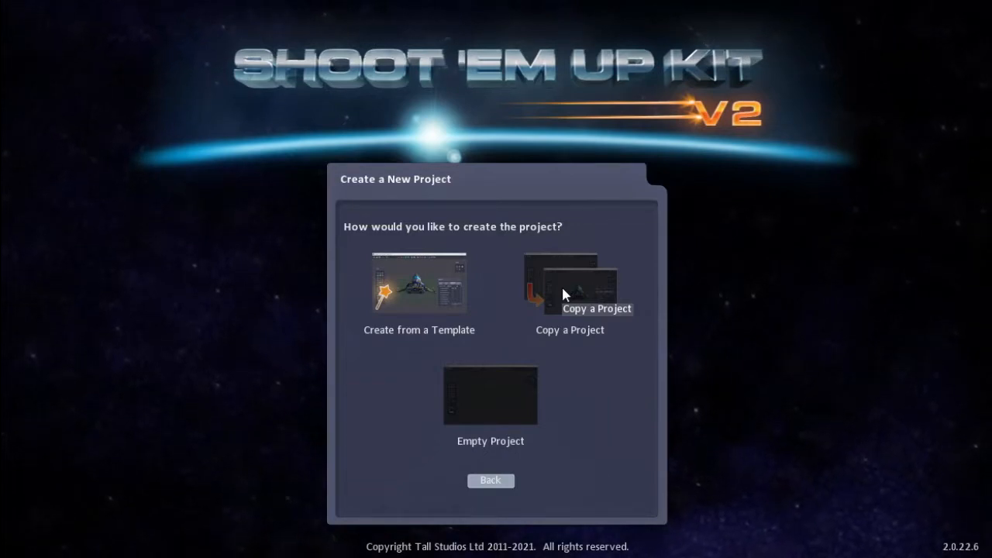
left_click(425, 276)
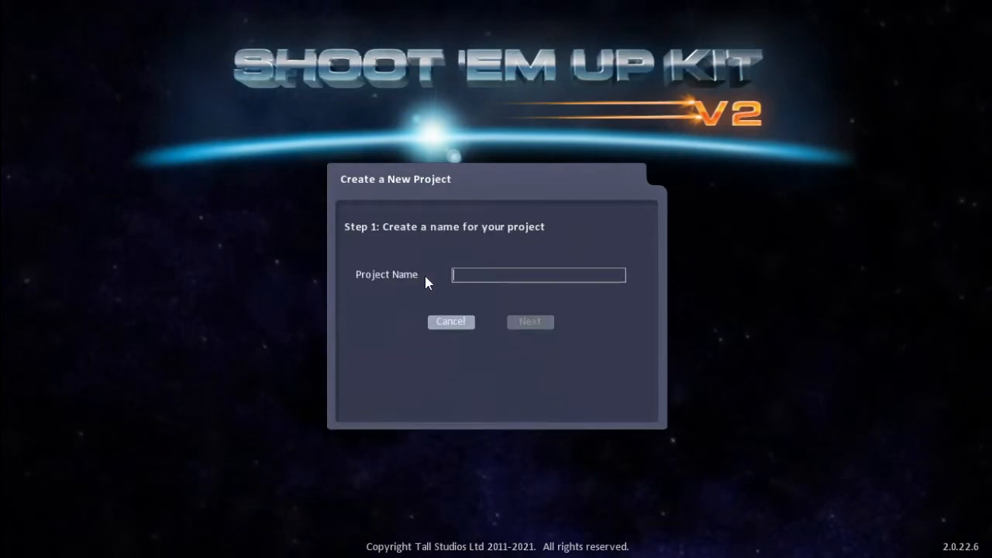
type("tgame")
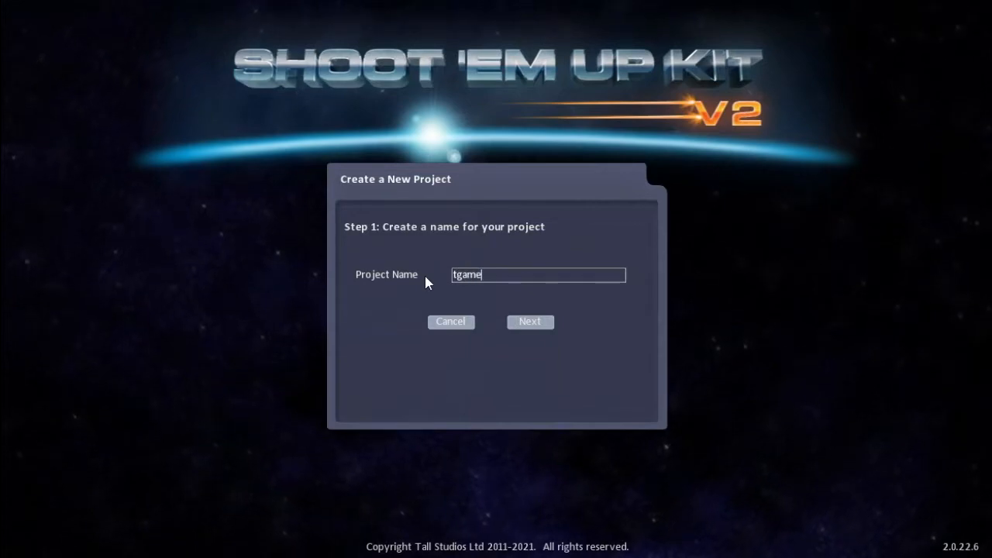
left_click(518, 323)
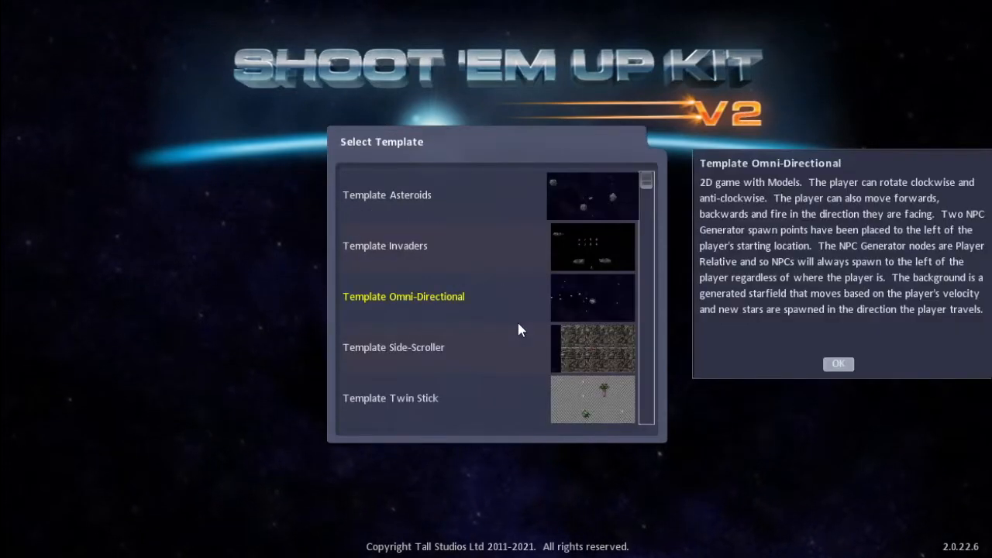
Step: Examine the available project templates and their descriptions, and leave template-based project creation without choosing one
left_click(462, 232)
left_click(368, 200)
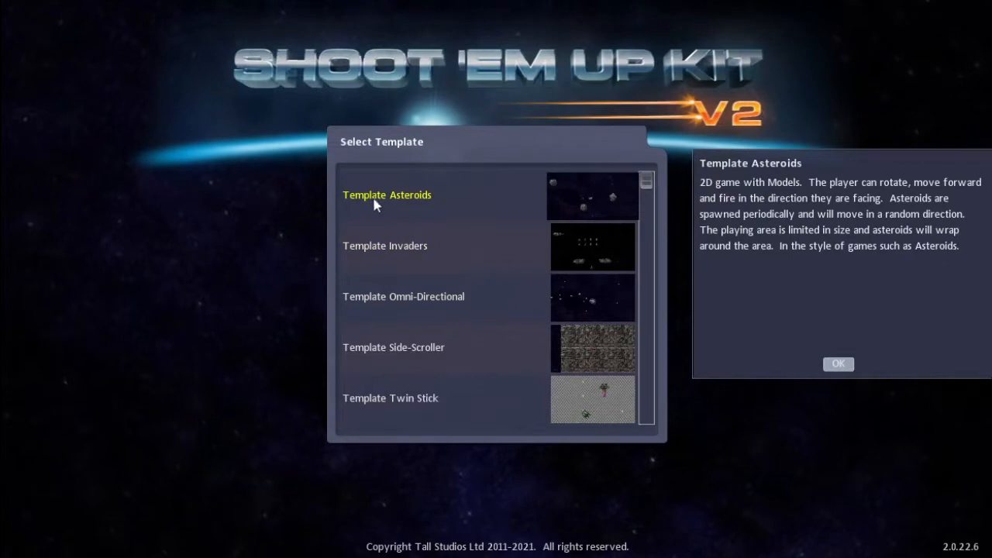
left_click(377, 242)
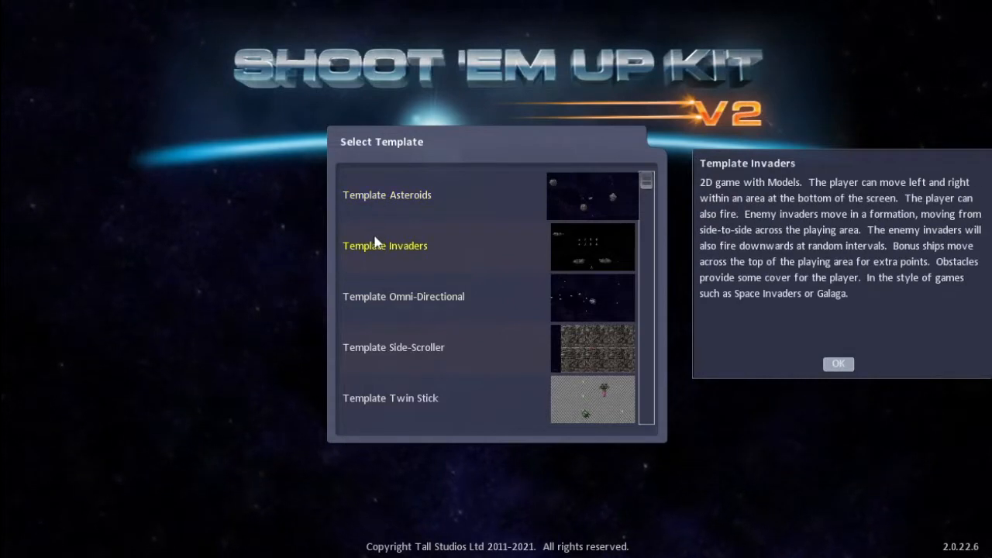
left_click(380, 304)
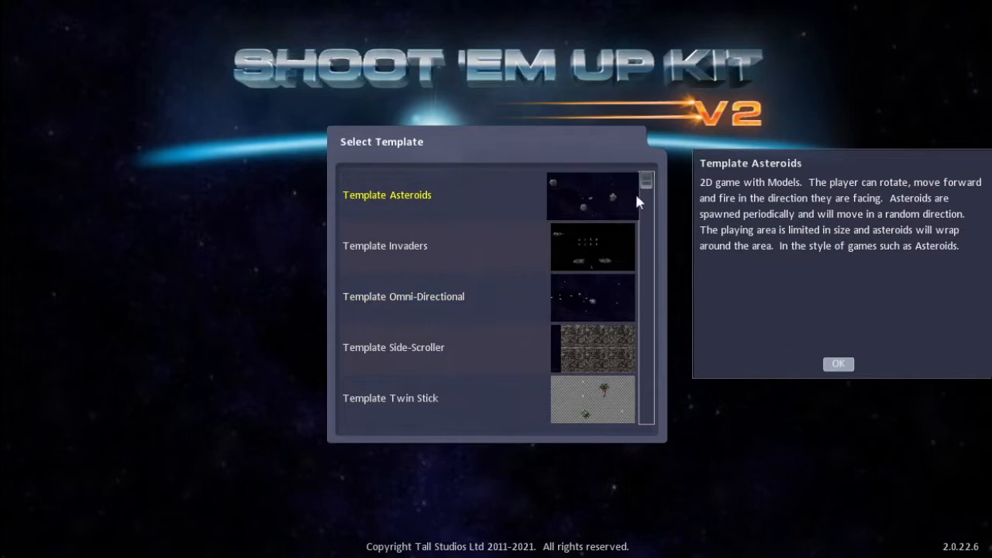
left_click_drag(644, 193, 645, 414)
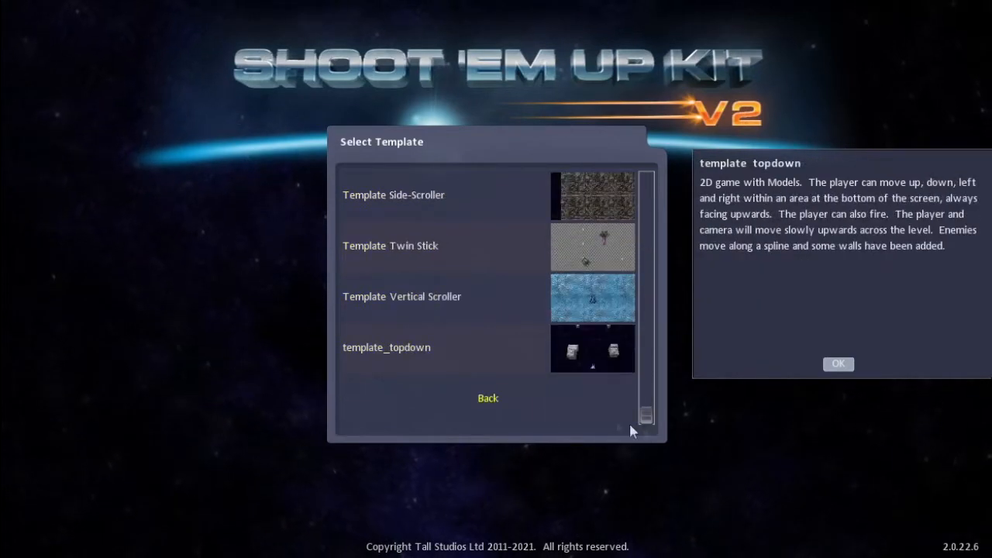
left_click(486, 399)
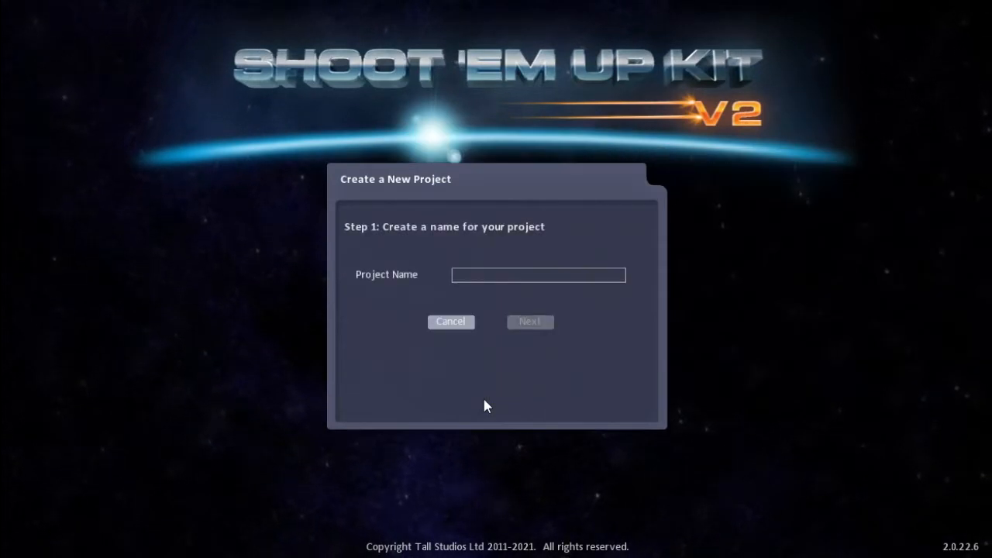
left_click(452, 322)
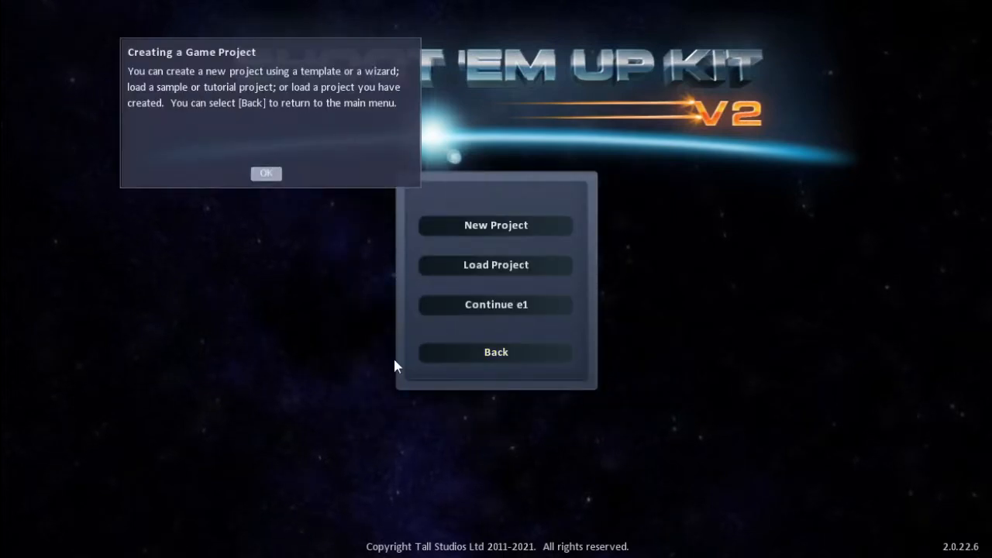
Step: Create a new empty project named gempty
left_click(489, 233)
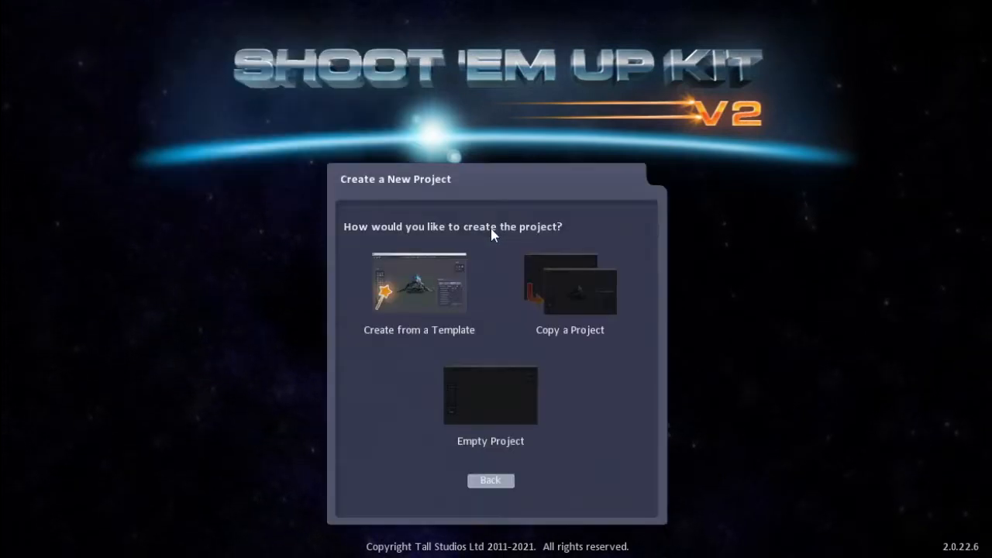
left_click(490, 416)
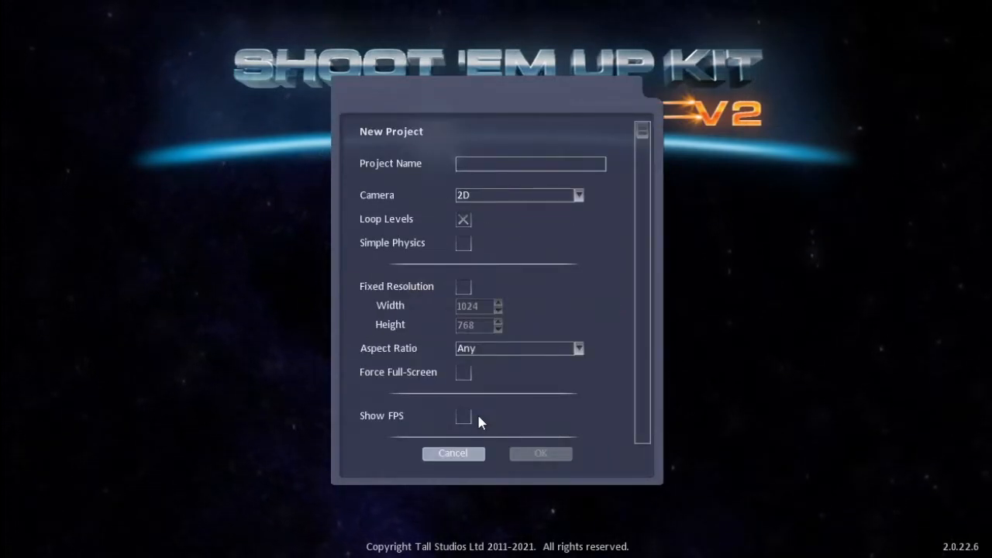
type("gem")
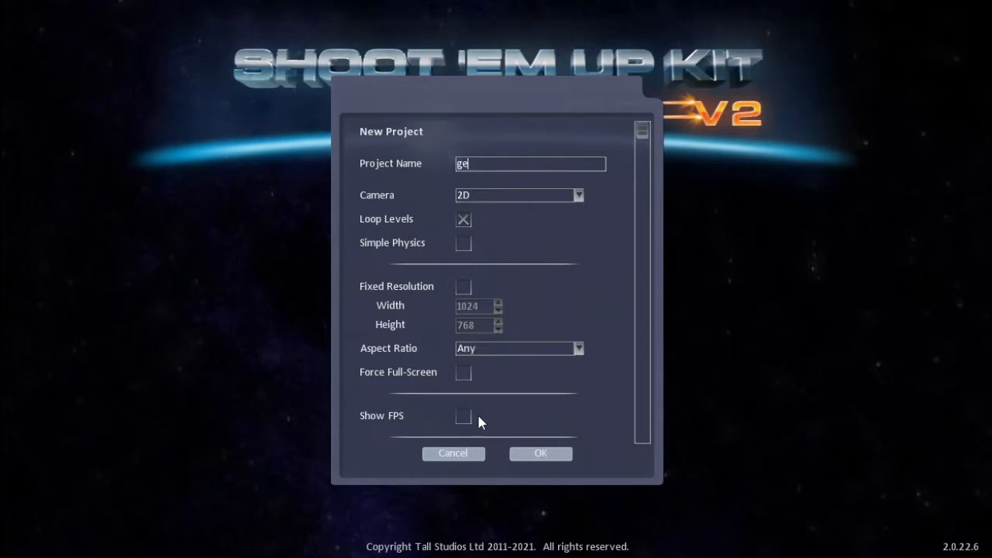
type("pty")
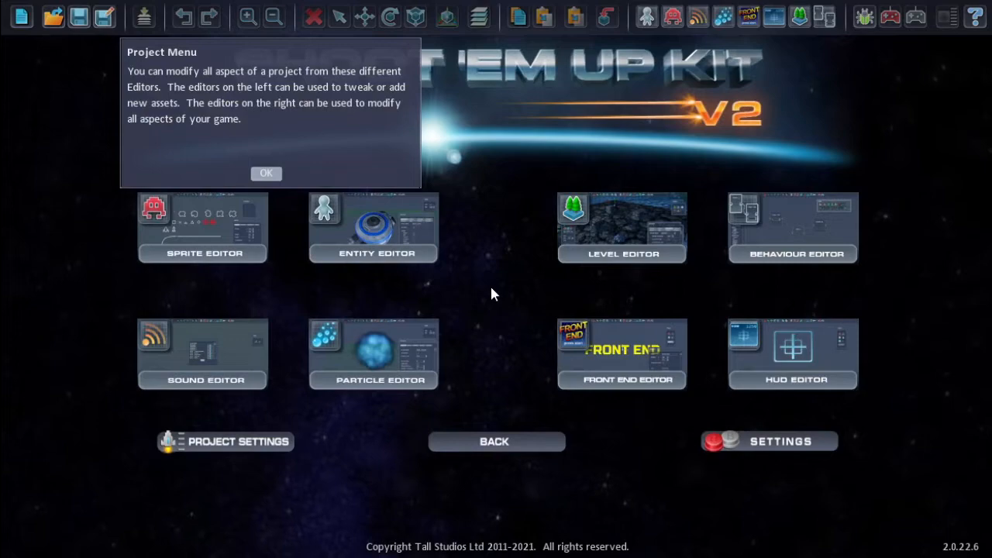
Step: Open an explosion sprite in the Sprite Editor and view its animation frames and settings
left_click(196, 240)
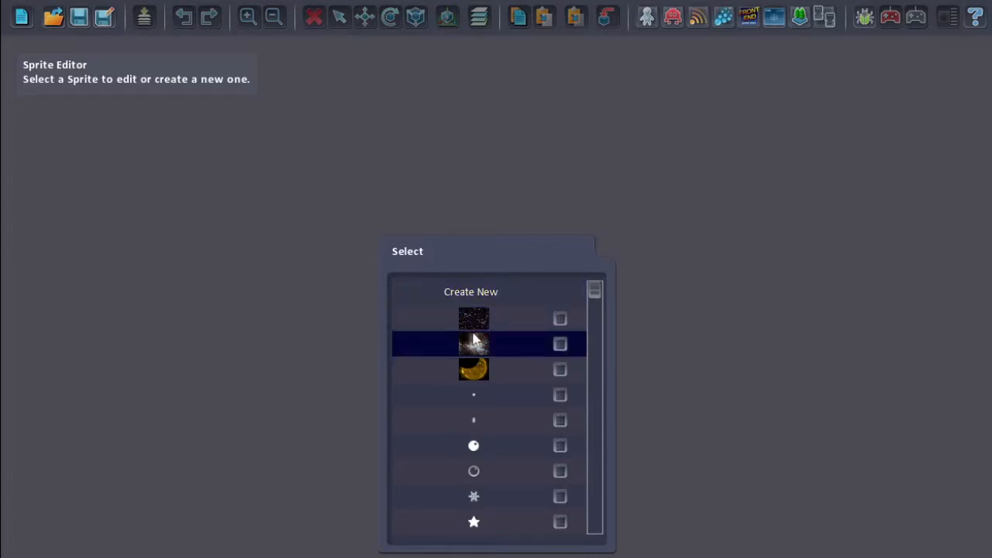
left_click_drag(594, 296, 599, 330)
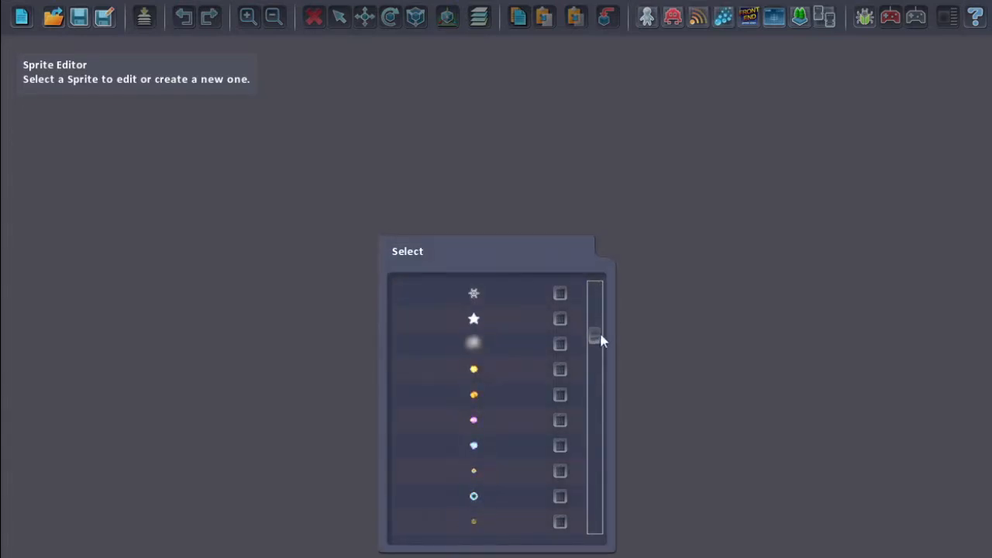
left_click(481, 421)
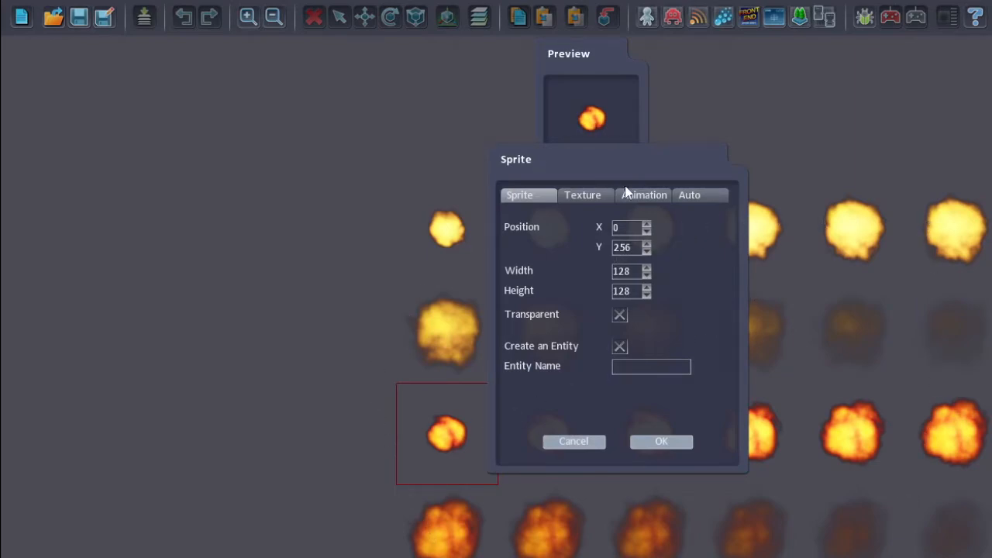
left_click(643, 194)
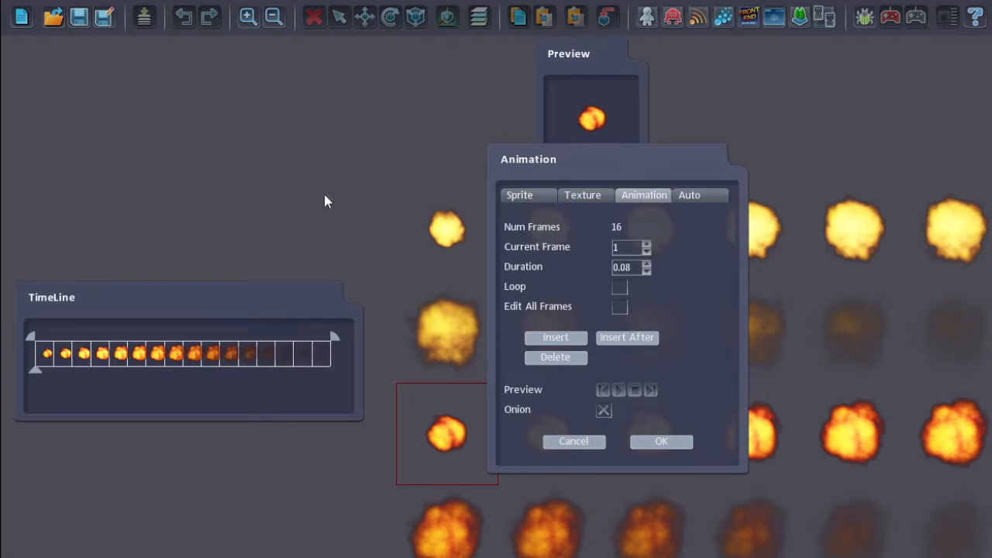
Step: Open the Mothership 02 entity in the Entity Editor
left_click(648, 25)
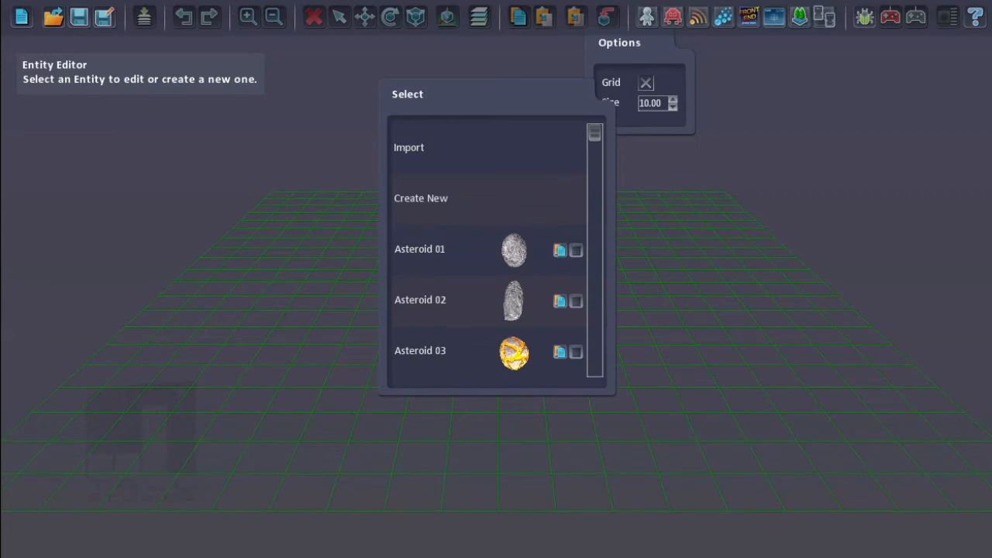
left_click_drag(595, 134, 595, 233)
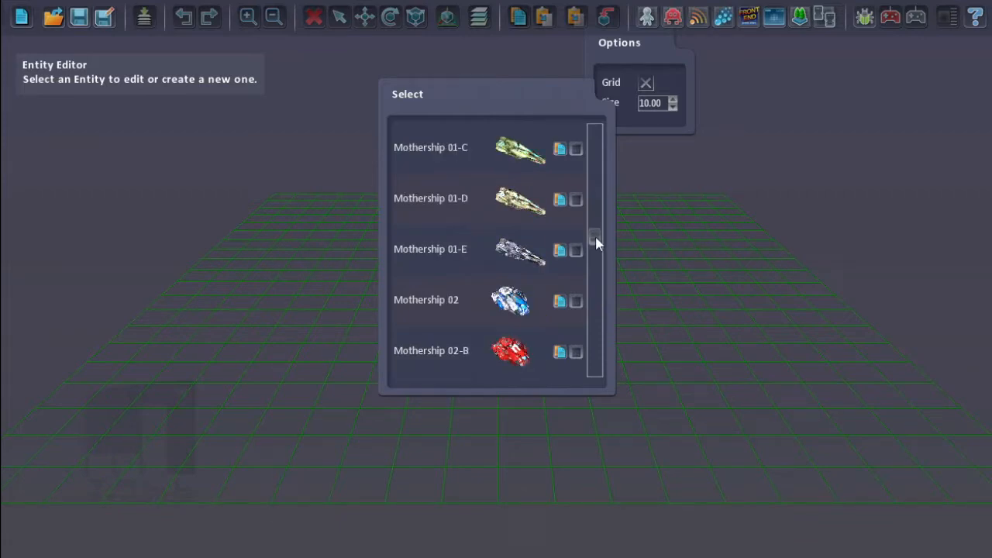
left_click(423, 302)
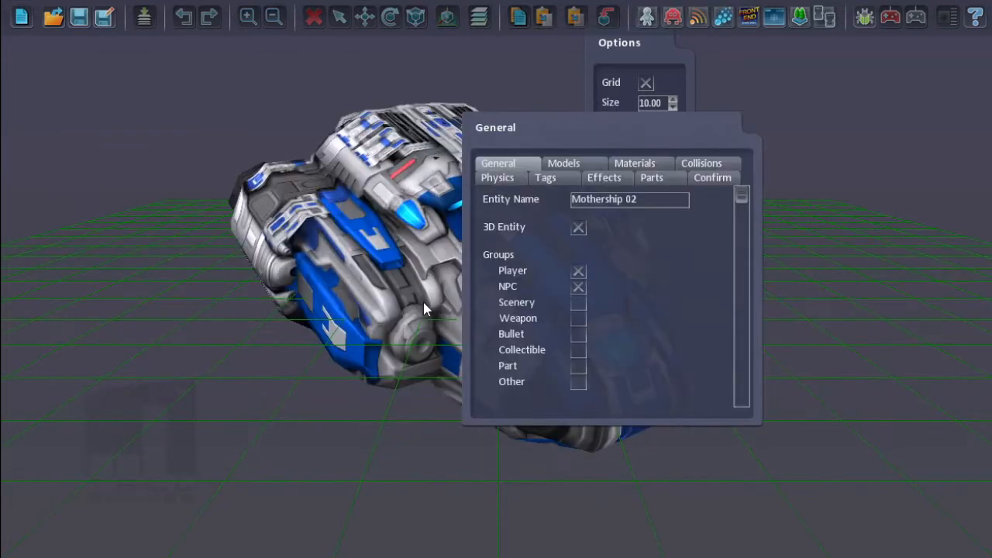
Step: Examine the thrust and gun tags placed on the Mothership 02 model
left_click_drag(590, 130, 815, 136)
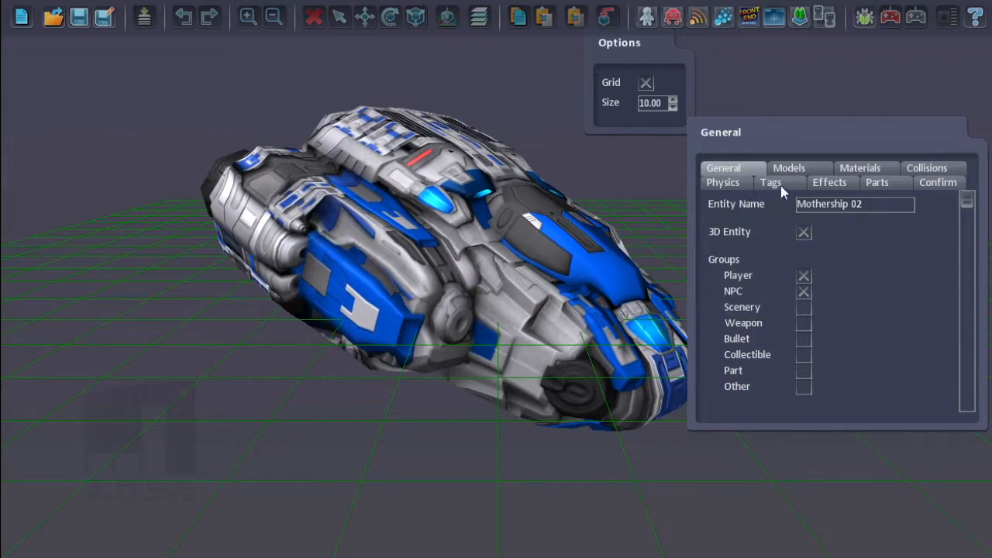
left_click(780, 186)
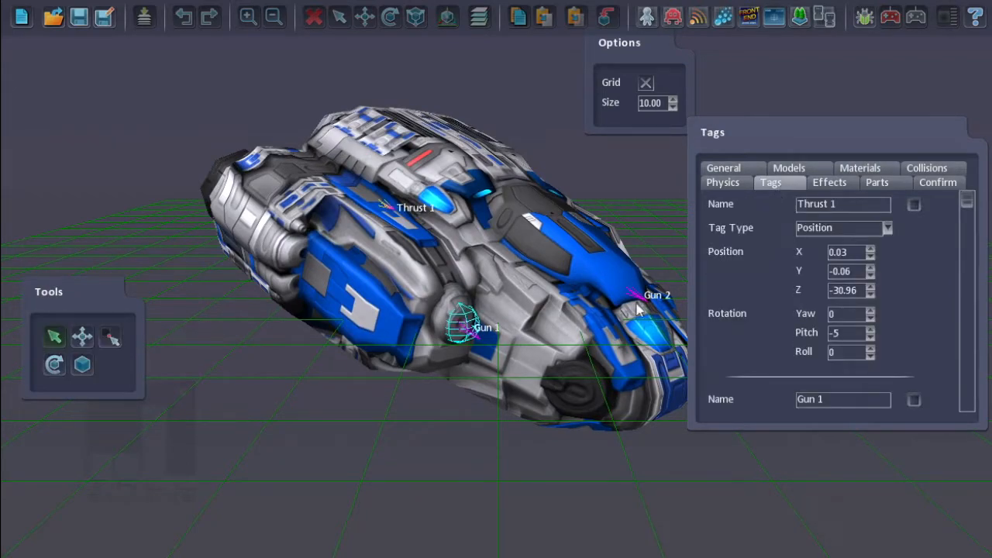
left_click_drag(307, 321, 178, 332)
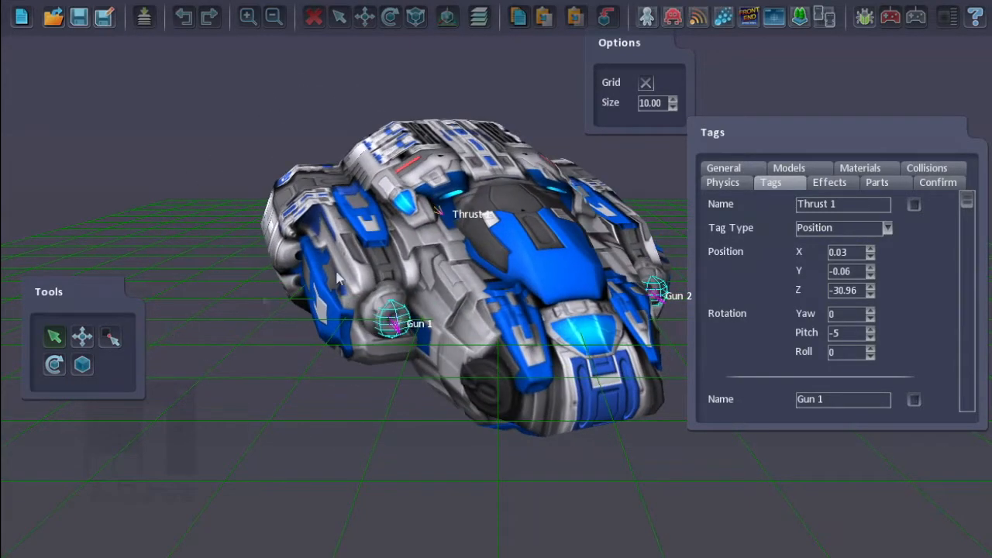
Step: Change the event of Mothership 02's first effect to Alive
left_click(831, 183)
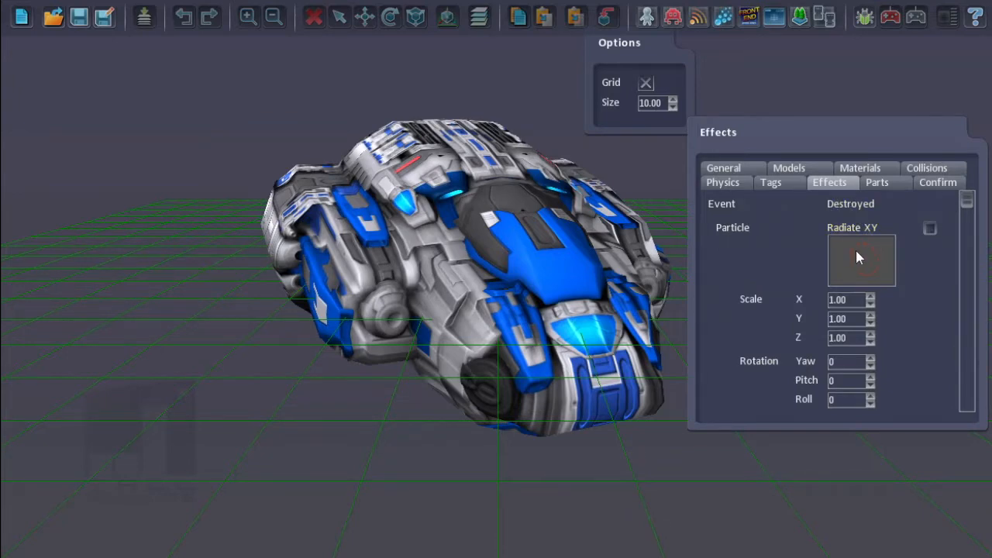
left_click(855, 208)
scroll(418, 242, "down", 3)
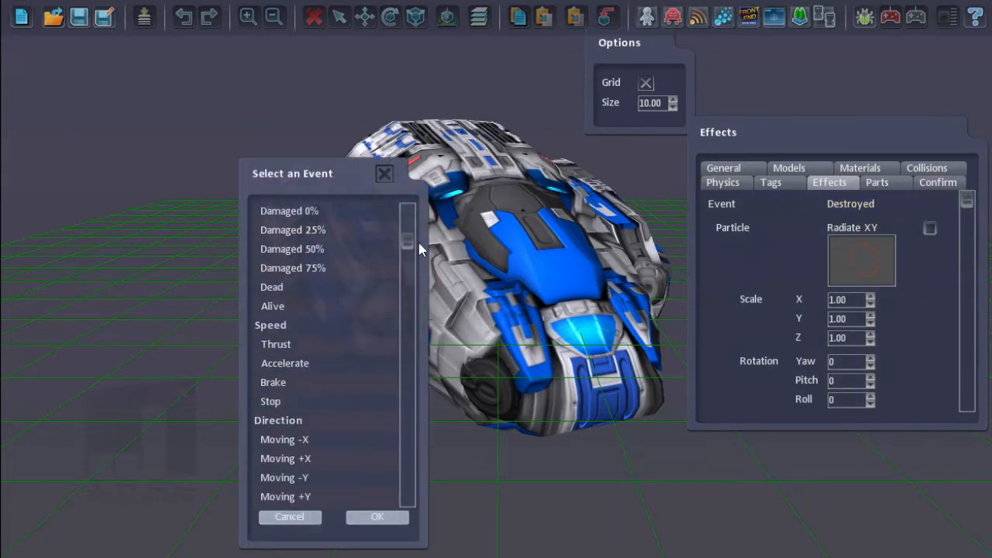
left_click(301, 306)
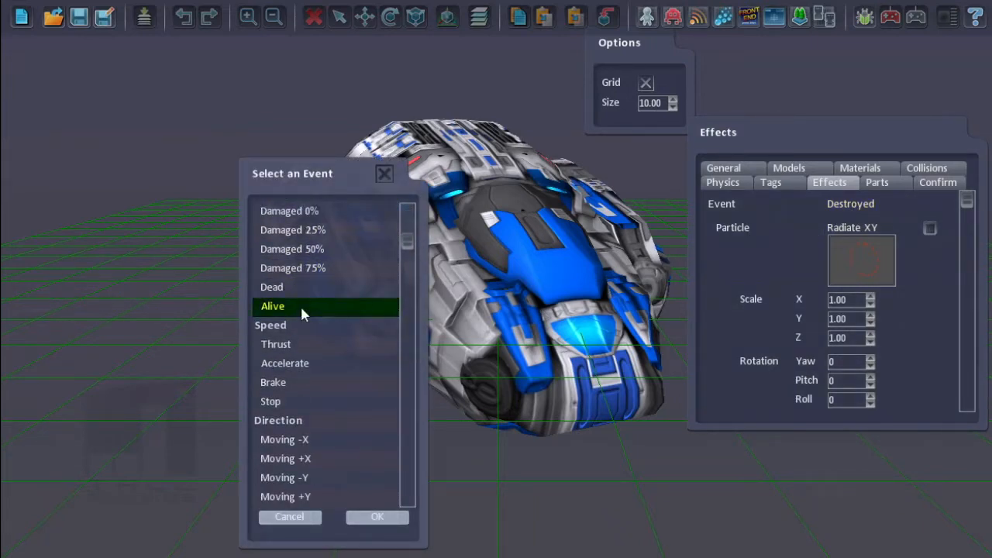
left_click(378, 517)
Step: Assign the Blue Jet particle to the Alive effect and attach it to the Thrust 1 tag
left_click(855, 257)
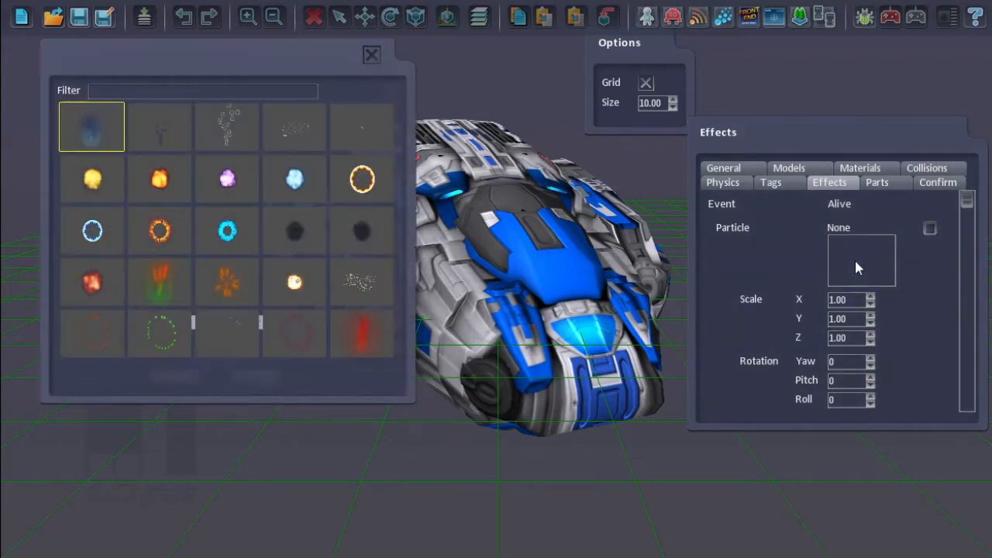
double_click(81, 130)
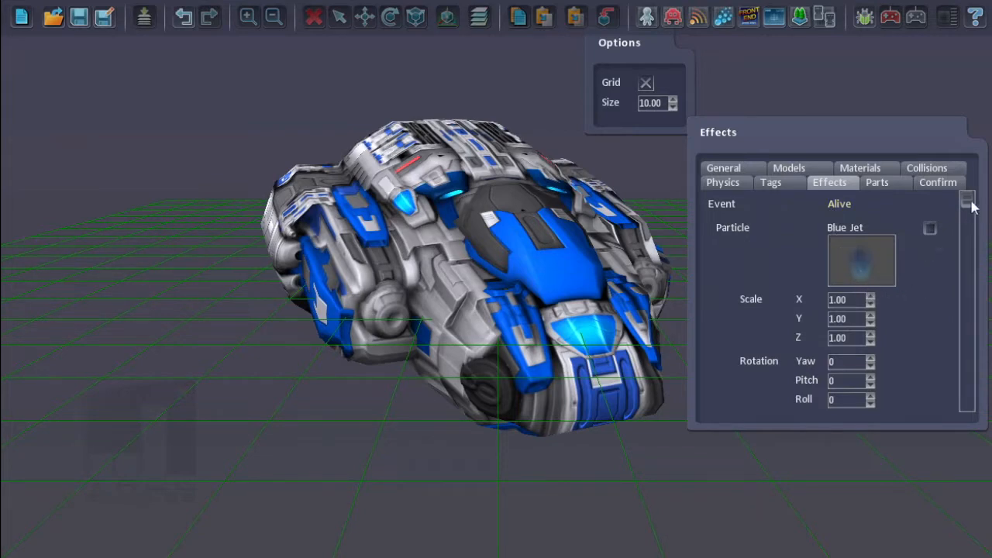
left_click_drag(968, 203, 973, 256)
left_click(839, 287)
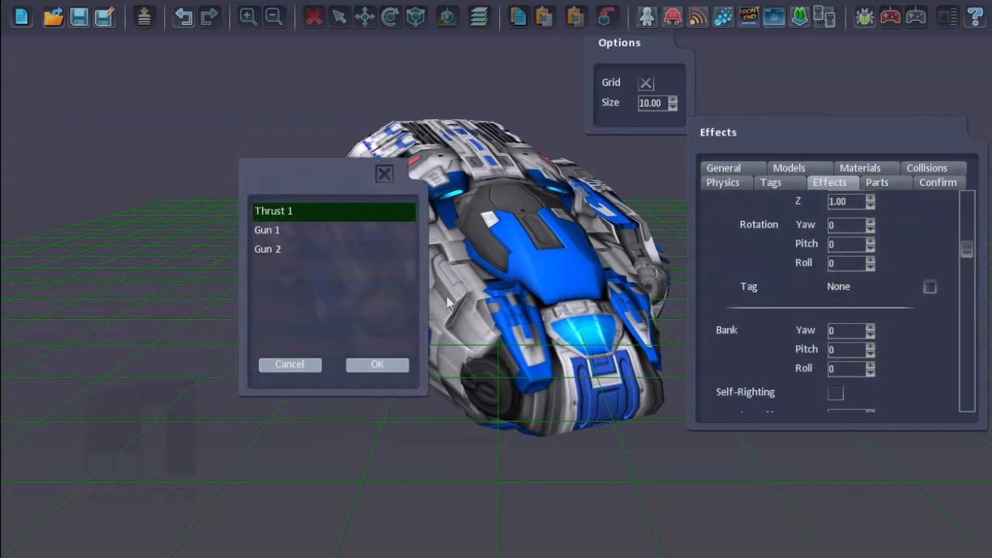
left_click(380, 364)
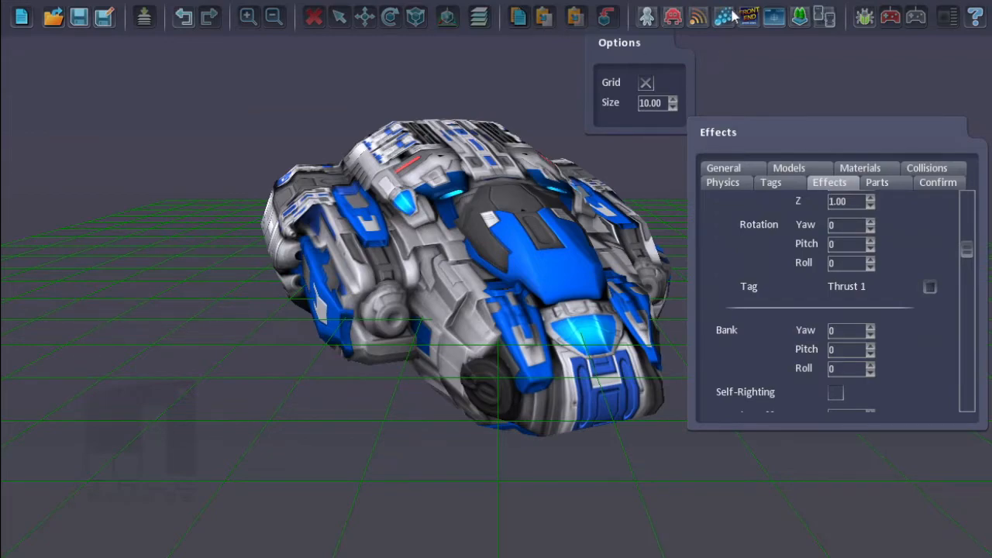
Step: Visit the Sound Editor, and open the Bubbles particle system in the Particle Editor with its preview unobstructed
left_click(704, 20)
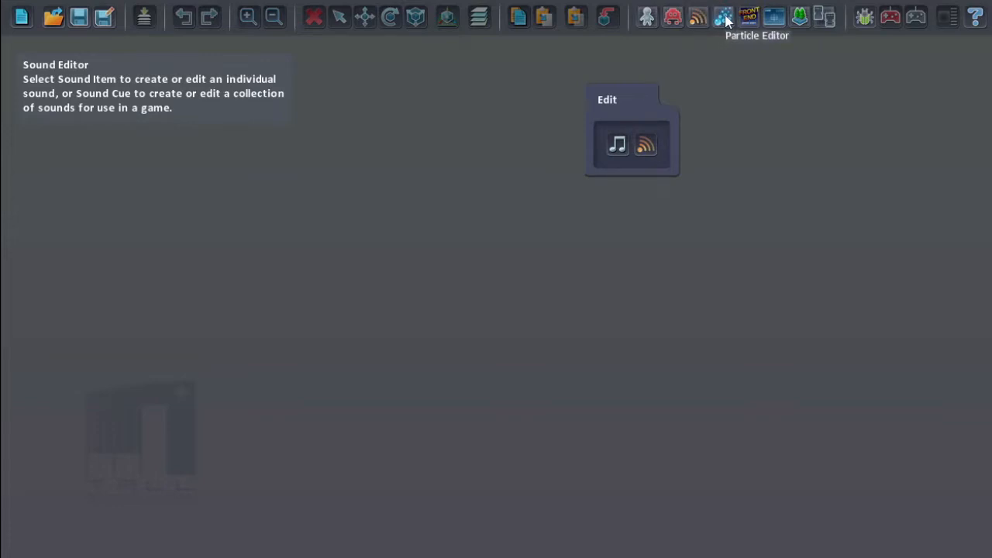
left_click(724, 17)
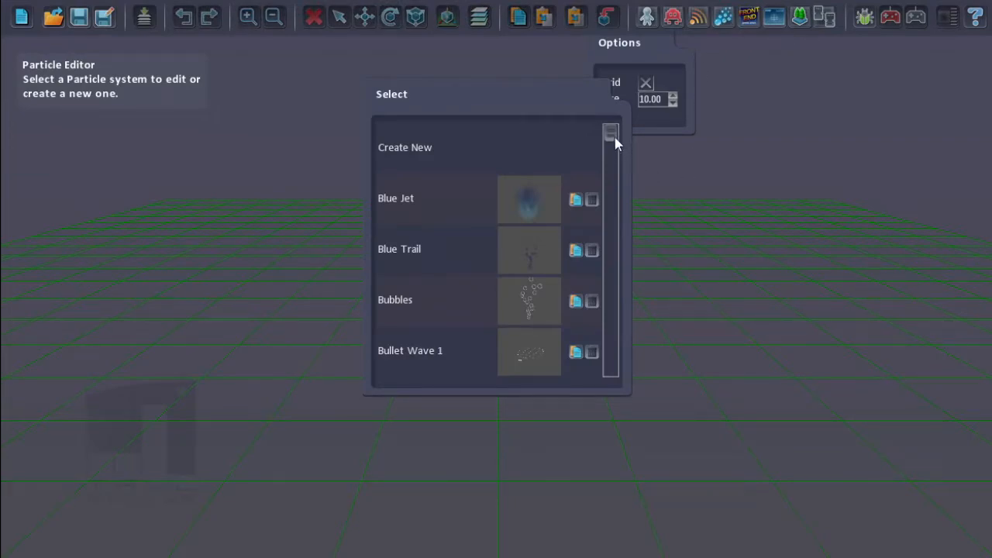
left_click(397, 305)
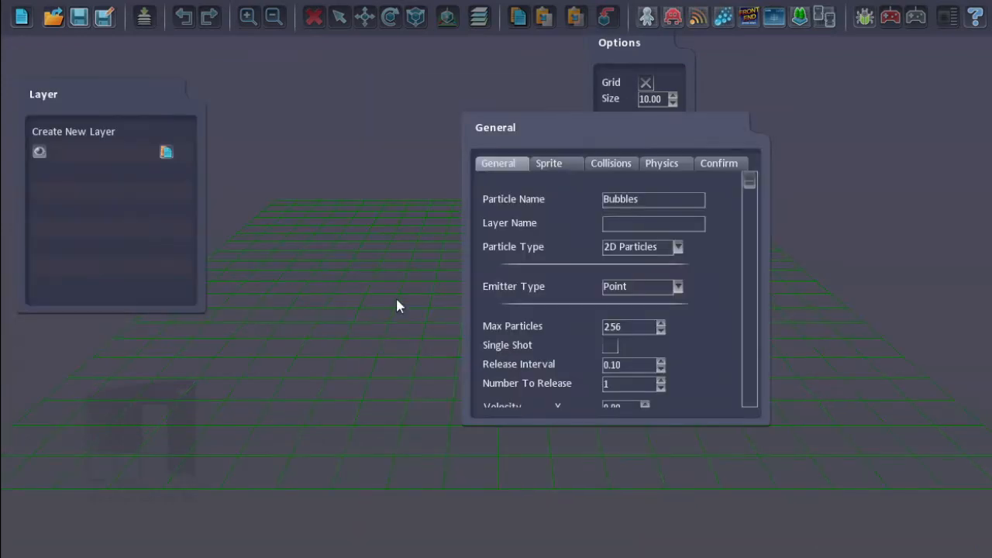
left_click_drag(555, 146, 763, 149)
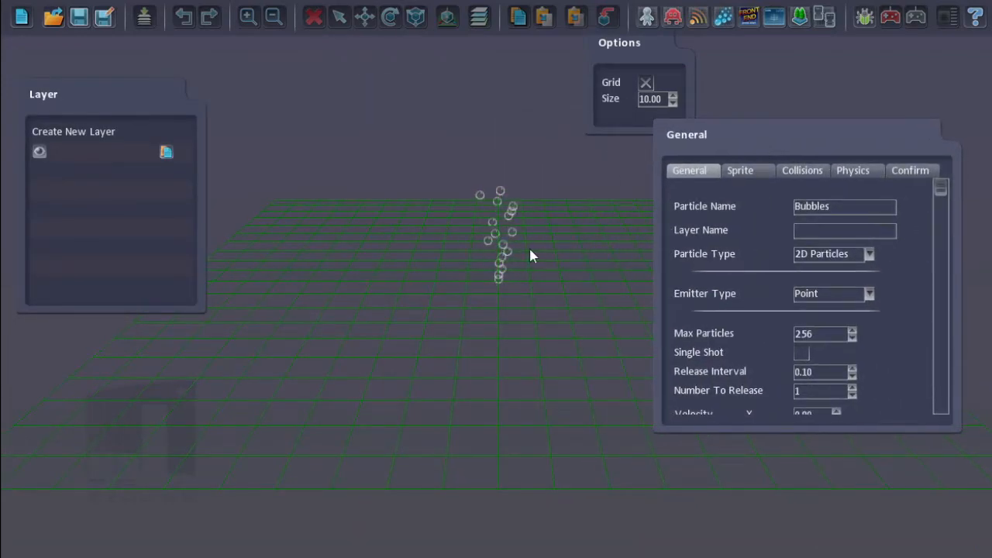
Step: Replace the Bubbles particle's sprite with the small snowflake-like star and enable Flip X and Flip Y
left_click(751, 174)
left_click(804, 242)
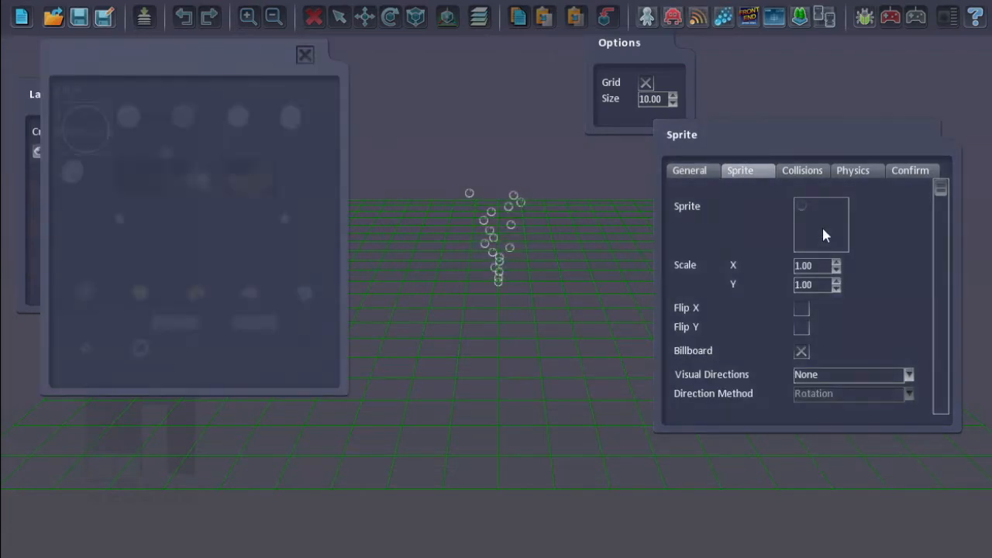
double_click(232, 226)
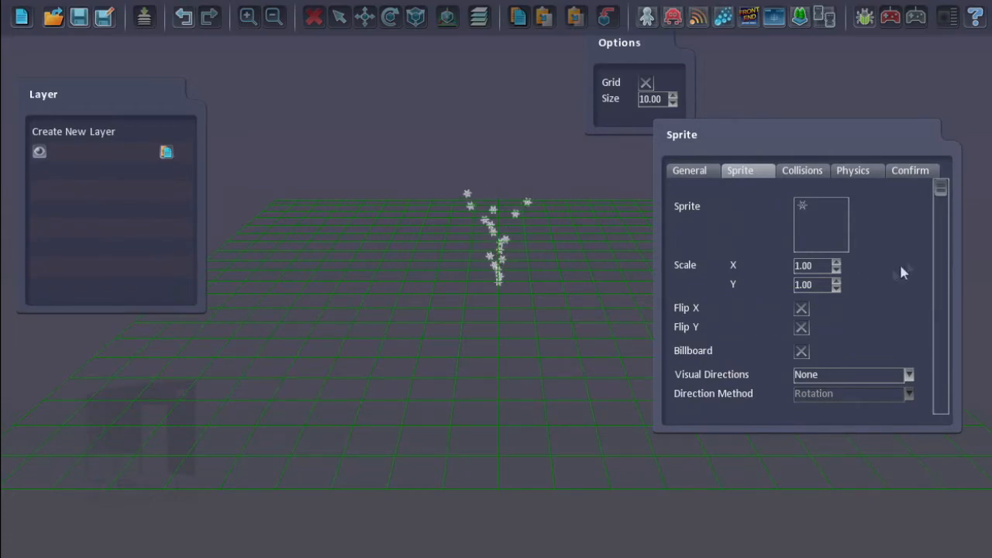
left_click_drag(941, 190, 954, 242)
Step: Set the Y velocity of the Bubbles particles to 30
left_click(686, 172)
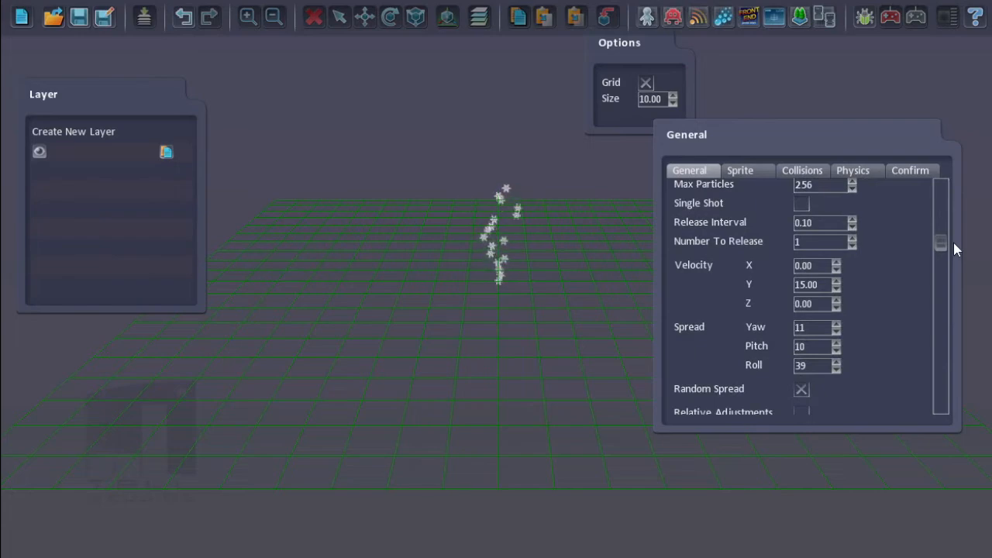
left_click(825, 286)
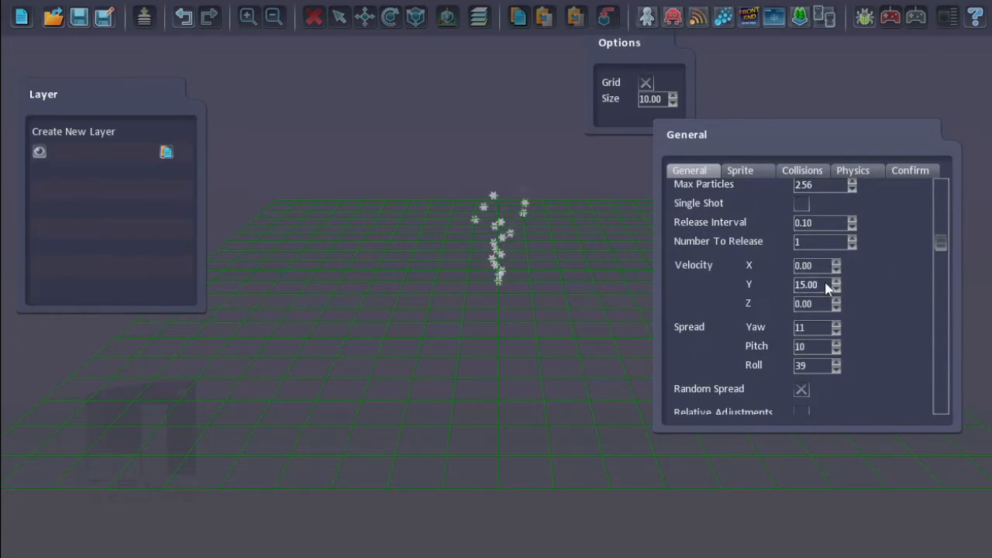
key("BackSpace")
key("BackSpace")
key("BackSpace")
key("BackSpace")
key("BackSpace")
type("30")
key("Tab")
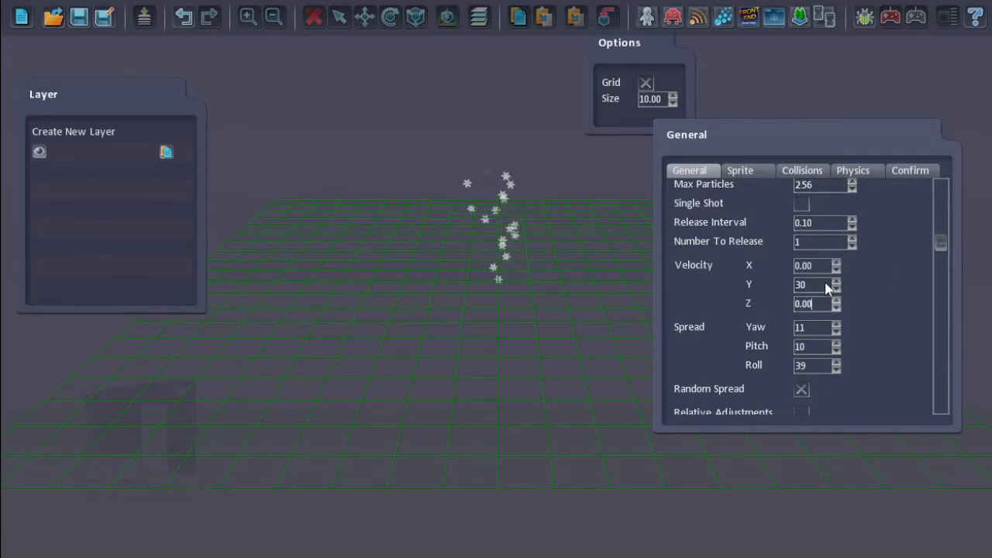
Step: Set the roll spread of the Bubbles particles to 90
left_click(816, 362)
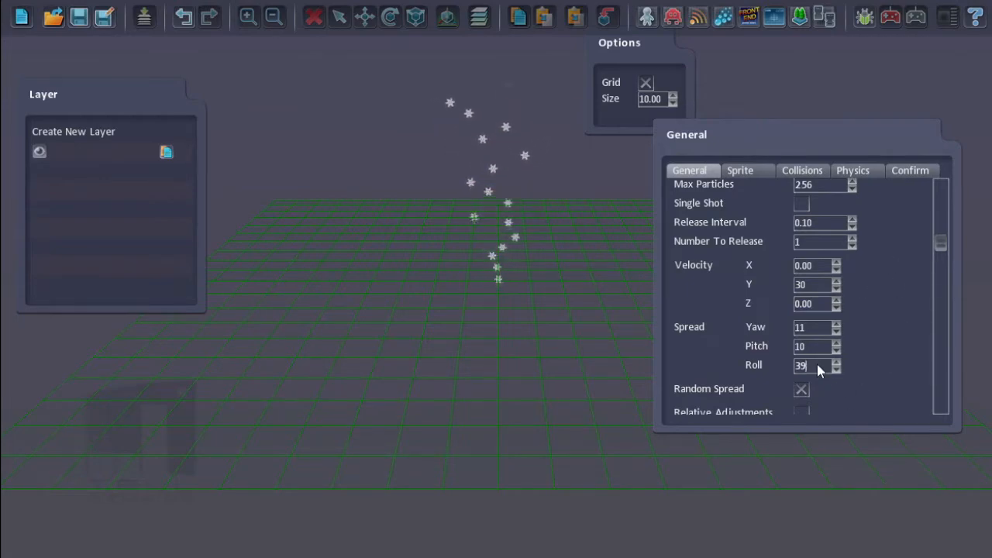
key("BackSpace")
key("BackSpace")
type("90")
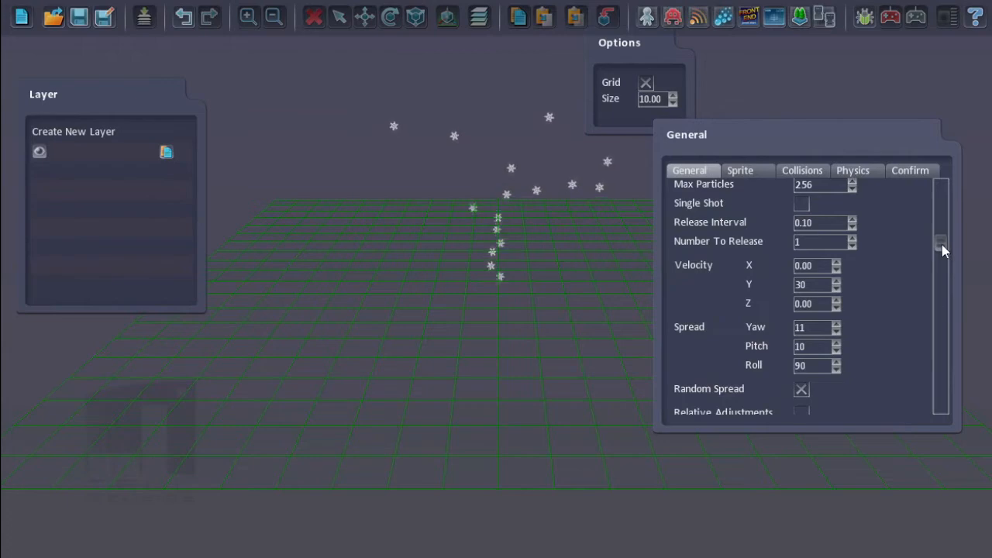
Step: Colour the particle's first keyframe yellow and abort the Bubbles edit without saving
left_click_drag(940, 256, 960, 326)
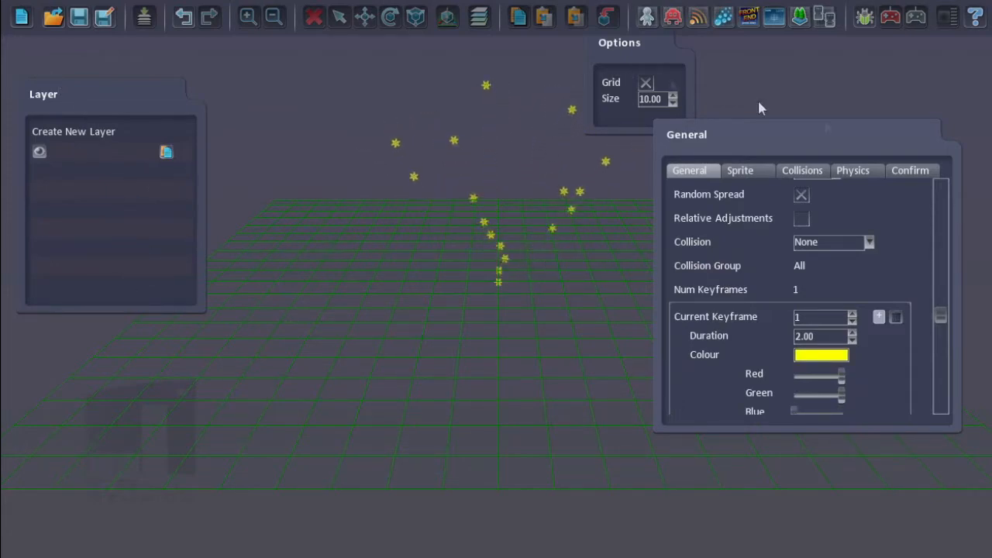
left_click(914, 172)
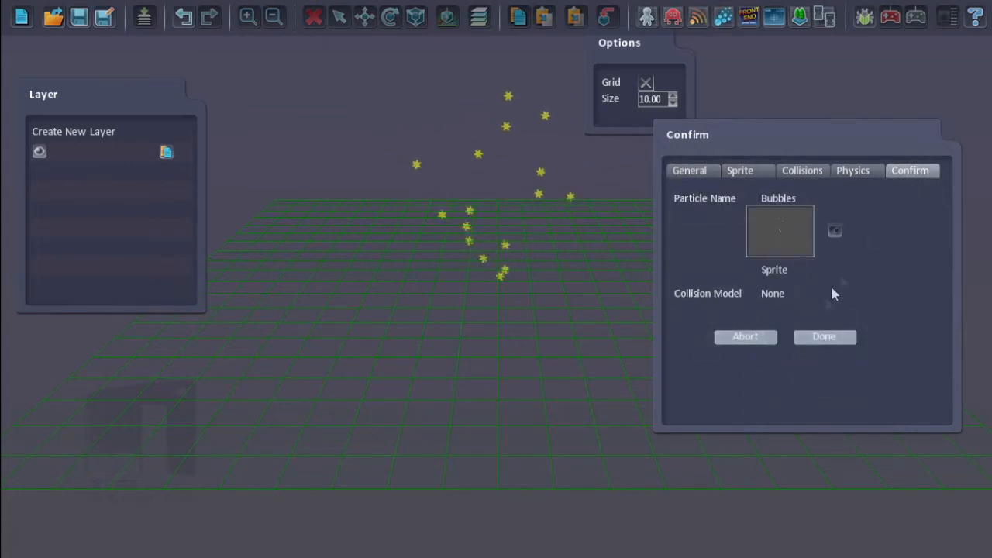
left_click(750, 341)
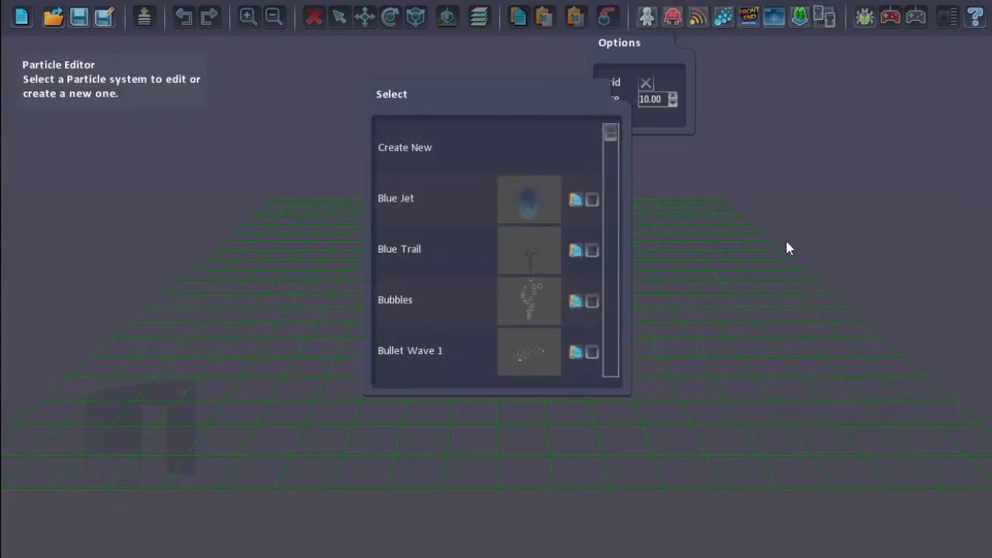
Step: Open the Splash 3 page in the Front-End Editor and look at its options for adding graphics and text
left_click(750, 17)
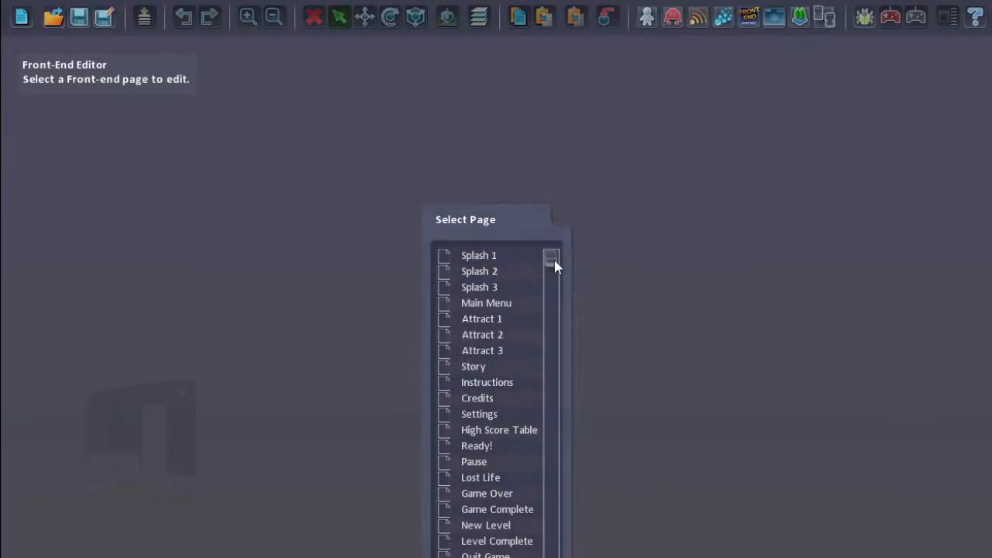
mouse_move(555, 259)
left_mouse_down()
mouse_move(561, 318)
mouse_move(561, 262)
left_mouse_up()
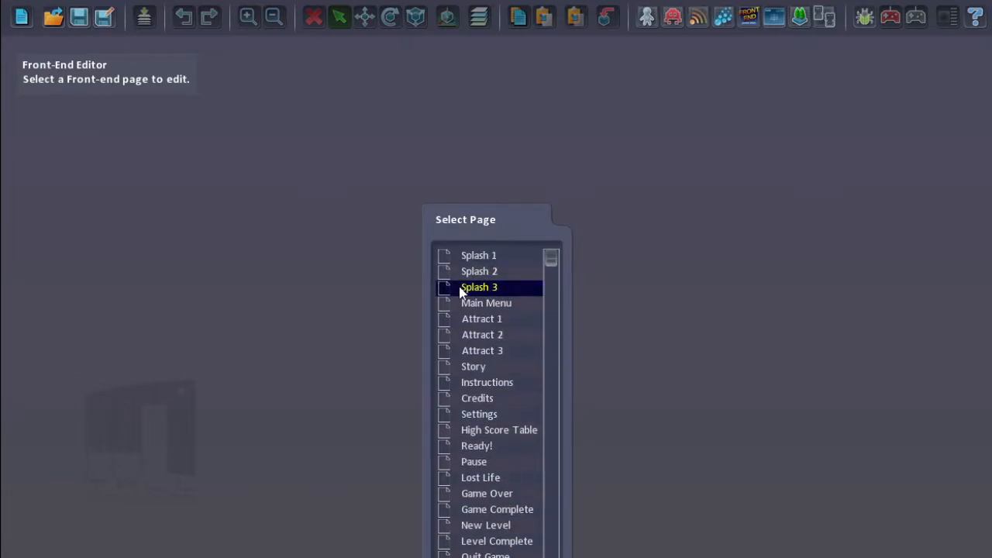
scroll(550, 268, "down", 1)
scroll(553, 264, "up", 1)
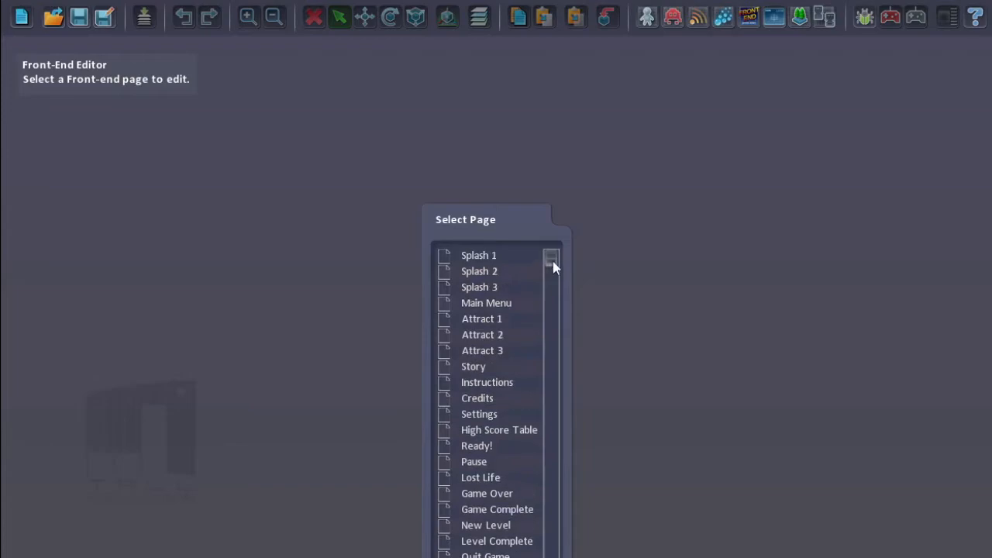
left_click(495, 287)
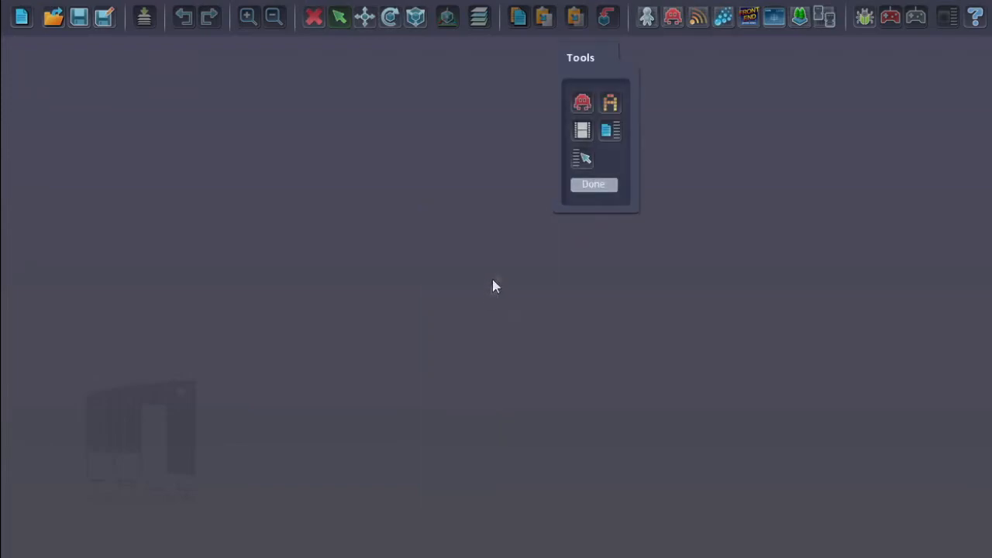
left_click(584, 107)
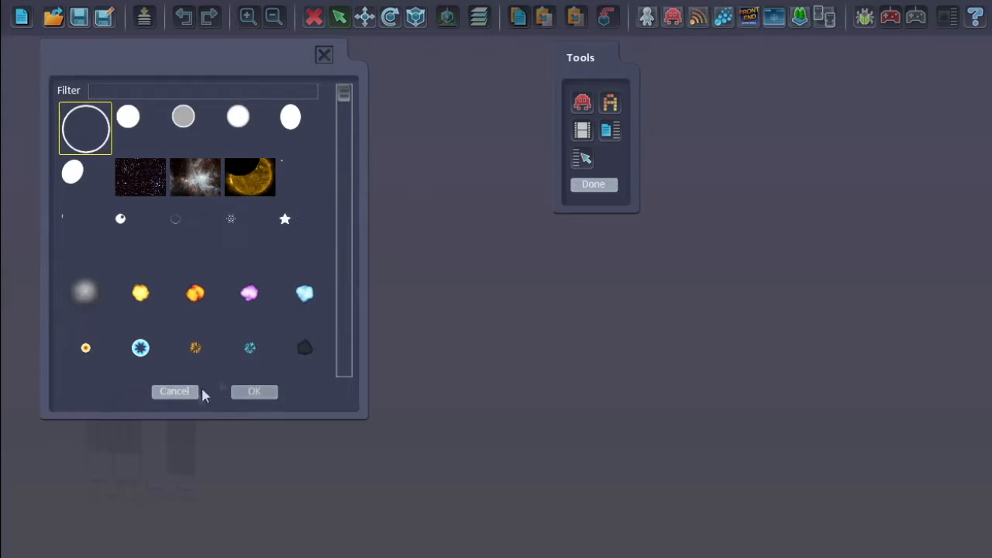
left_click(611, 101)
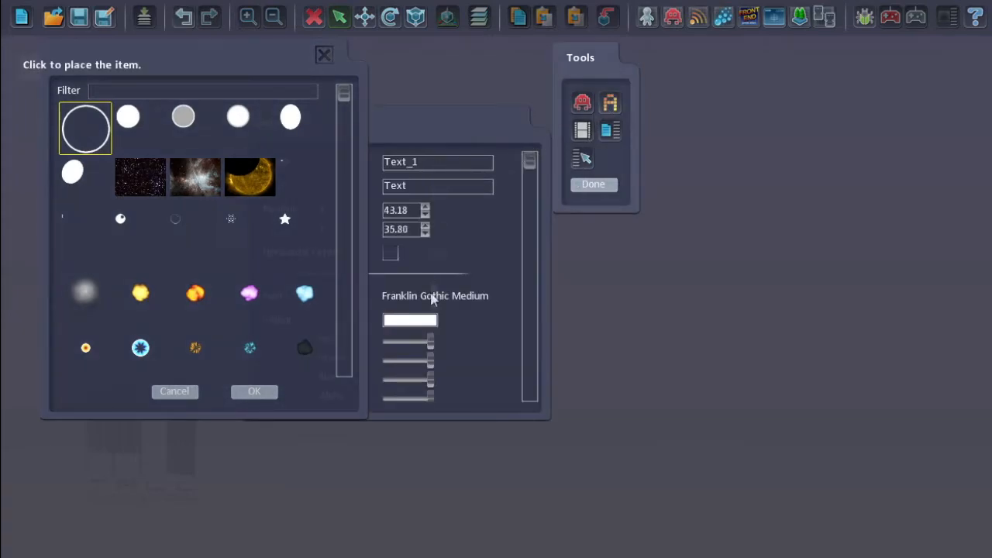
Step: Open the in-game HUD layout and examine the data settings of the 000000 score text
left_click(777, 24)
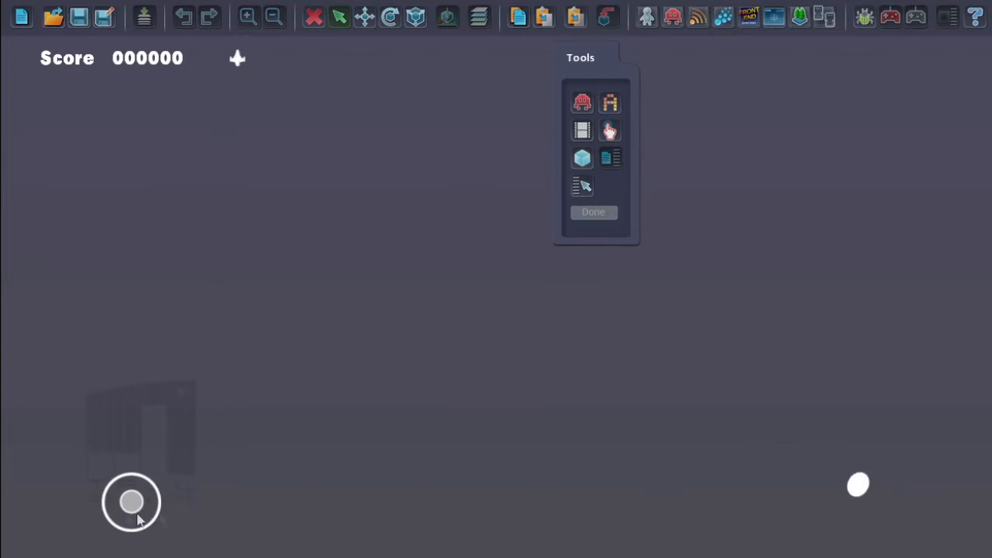
left_click(161, 60)
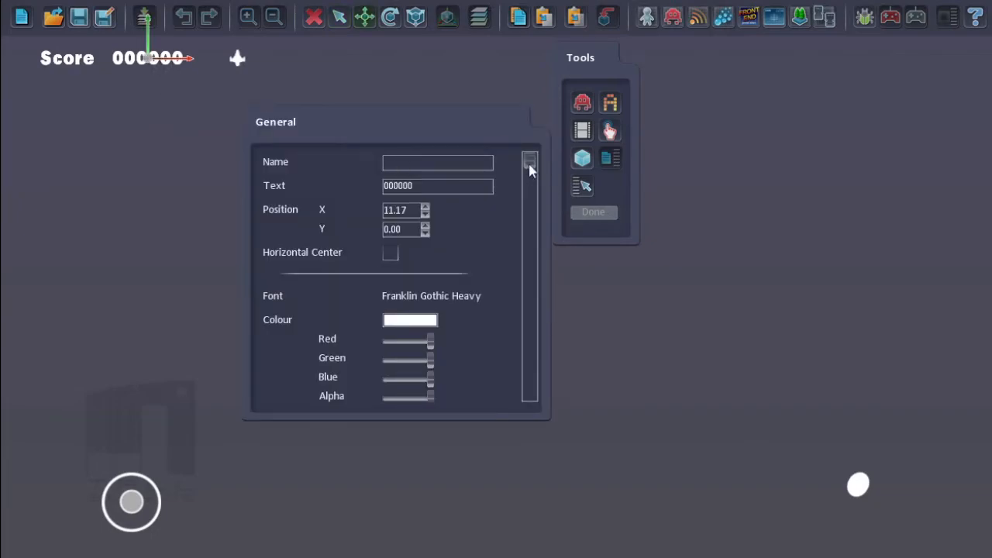
left_click_drag(530, 161, 541, 407)
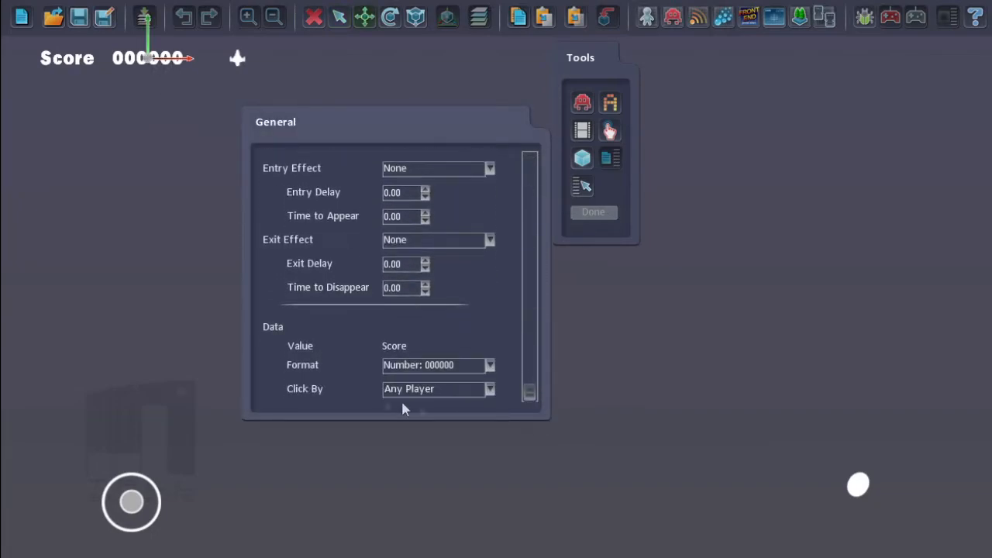
Step: Browse the Player variables available as the score text's data value and cancel the selection
left_click(390, 347)
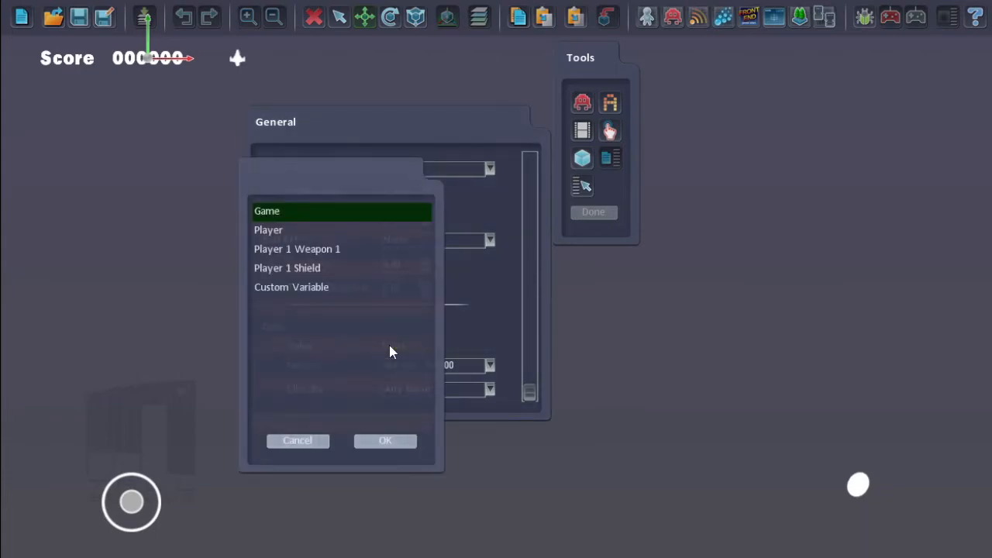
left_click(281, 231)
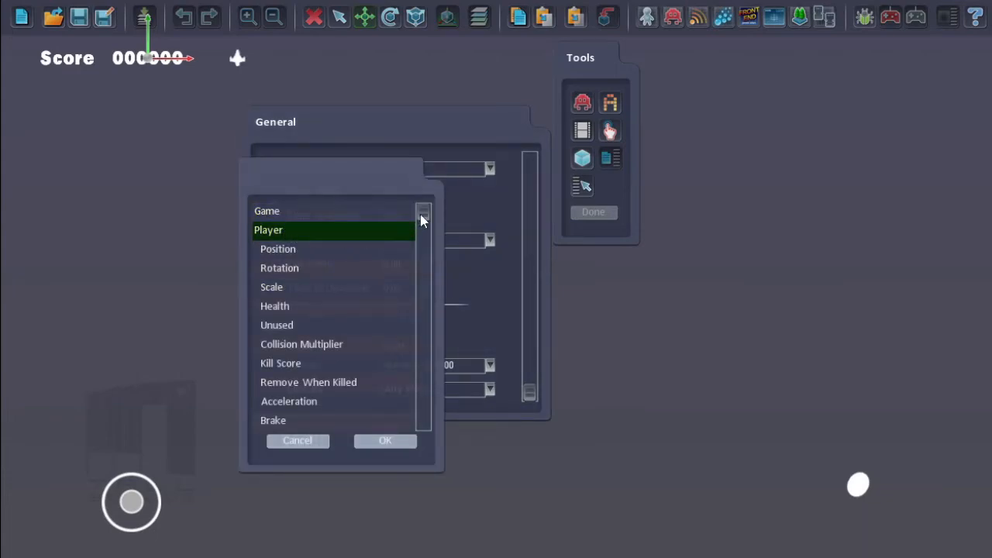
left_click_drag(422, 215, 432, 402)
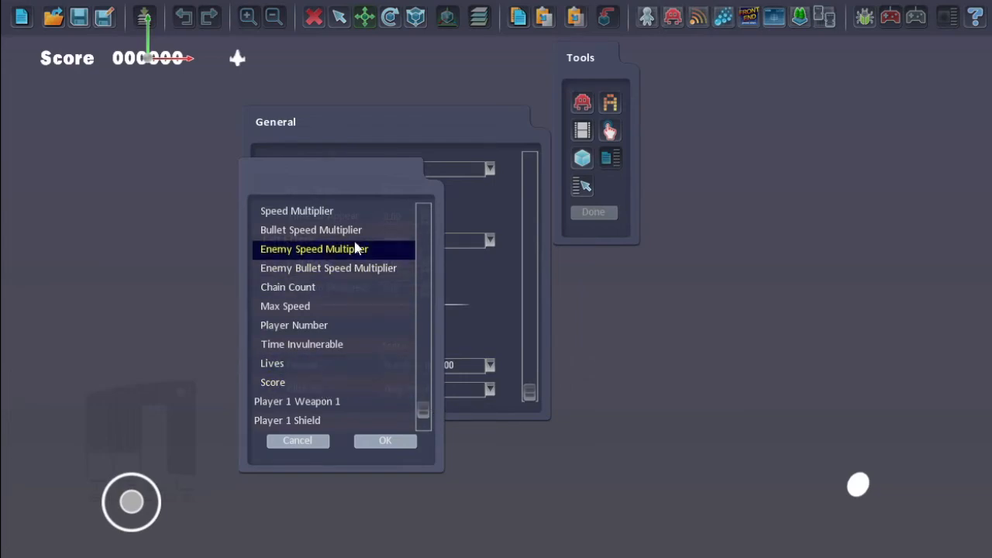
left_click_drag(422, 404, 435, 223)
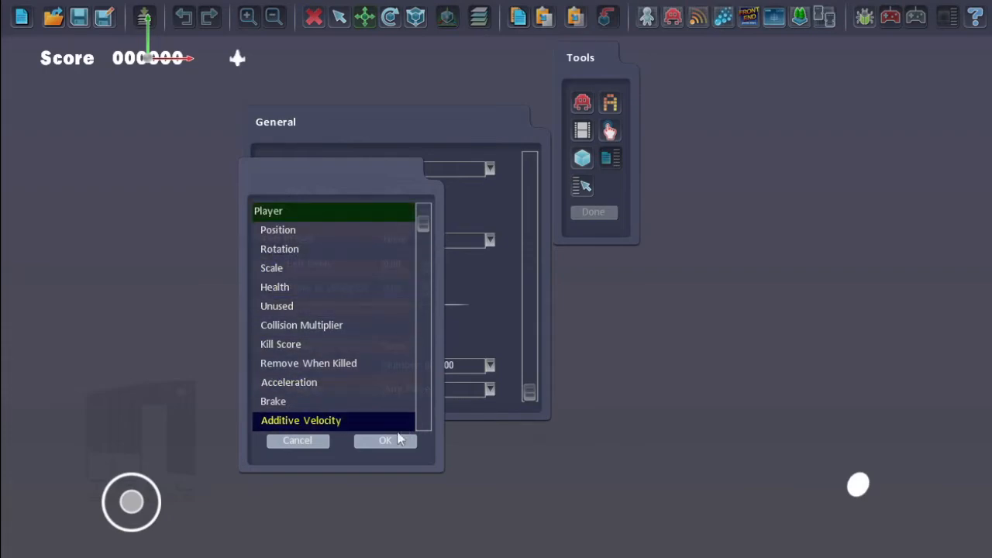
left_click(297, 441)
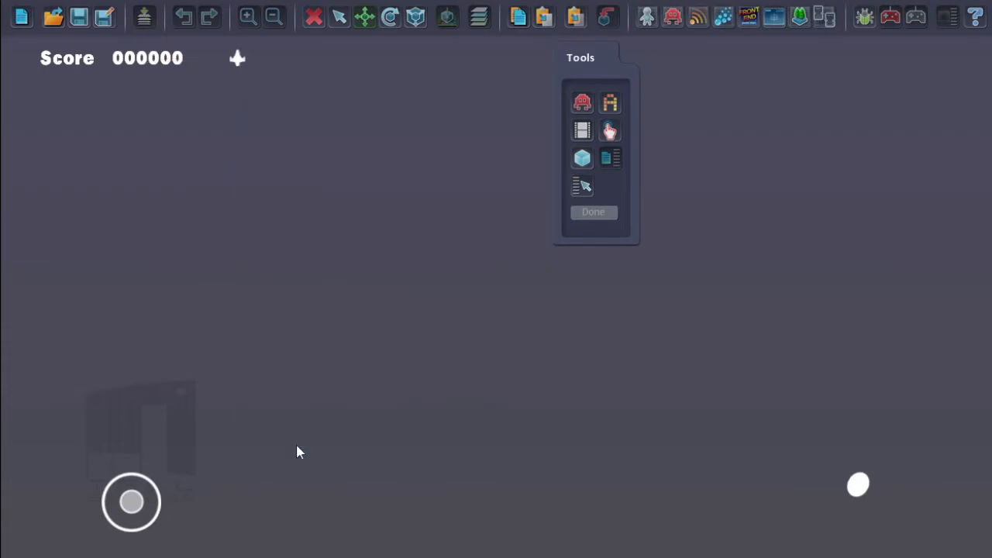
Step: Examine the entry, exit and data settings of the lives icon in the HUD layout
left_click(238, 61)
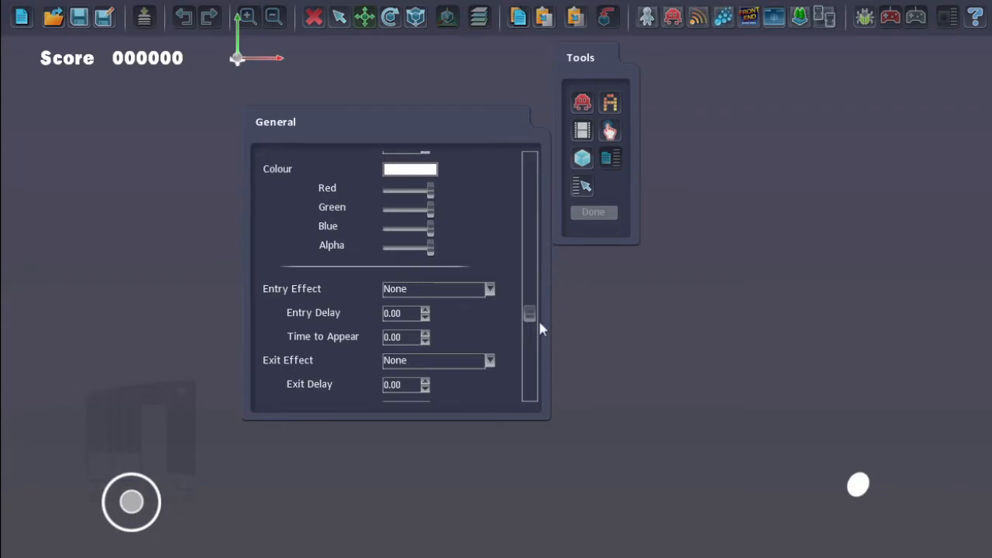
left_click_drag(531, 314, 535, 397)
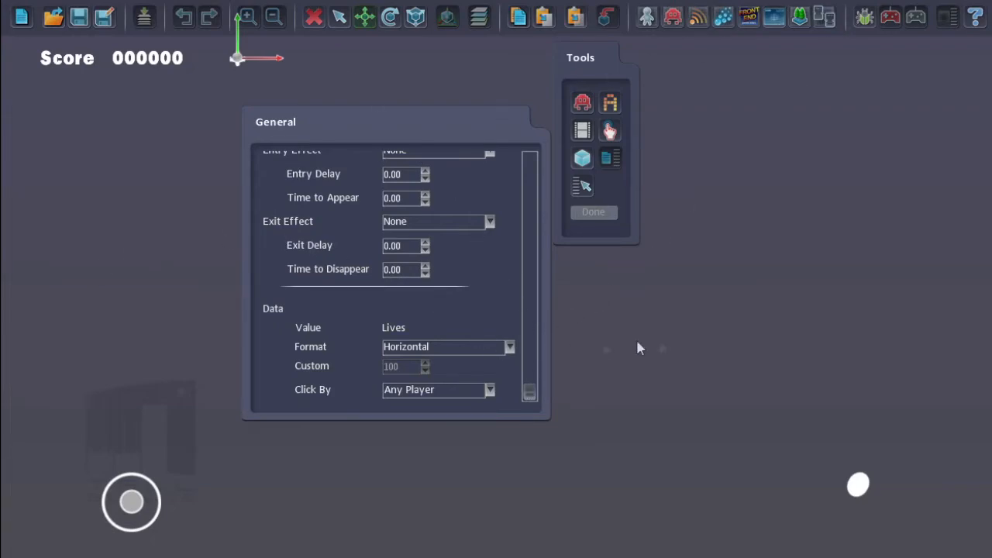
left_click(680, 349)
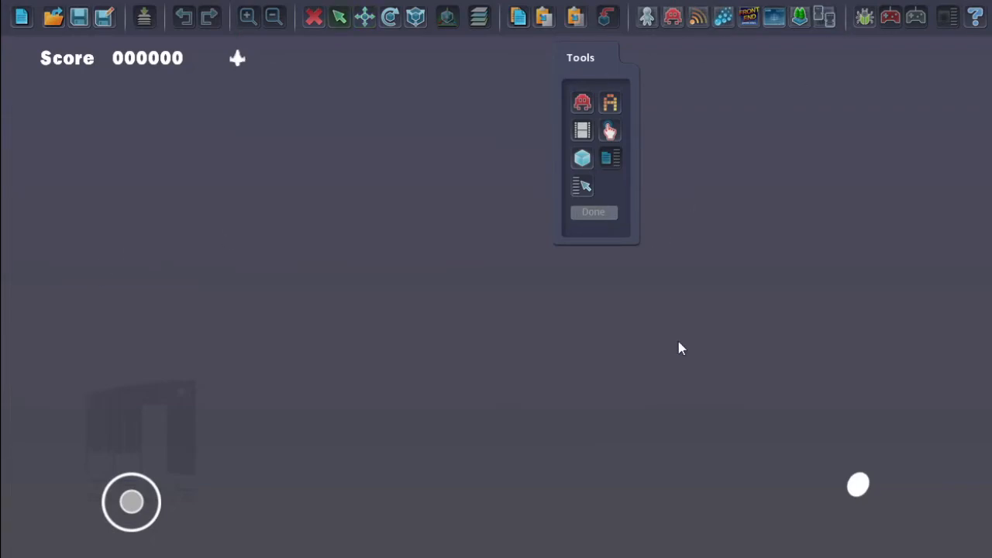
Step: In the Level Editor, hide the grid and place the red Mothership 01-B as the player ship
left_click(800, 19)
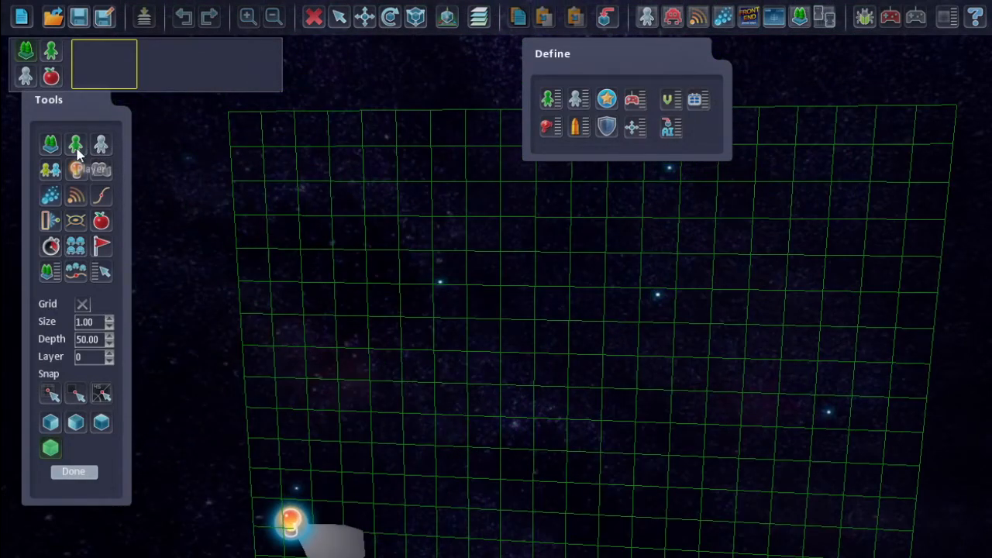
left_click(83, 305)
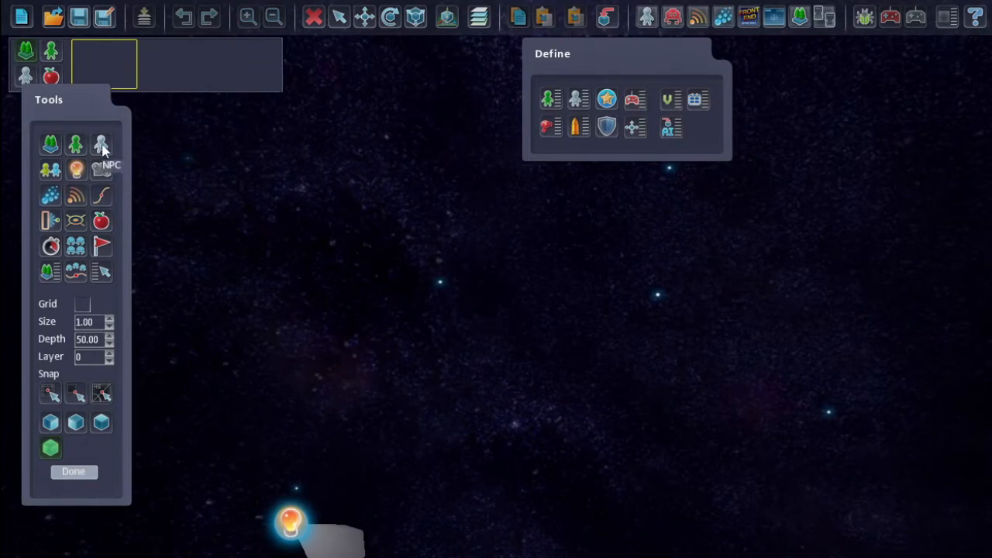
left_click(75, 144)
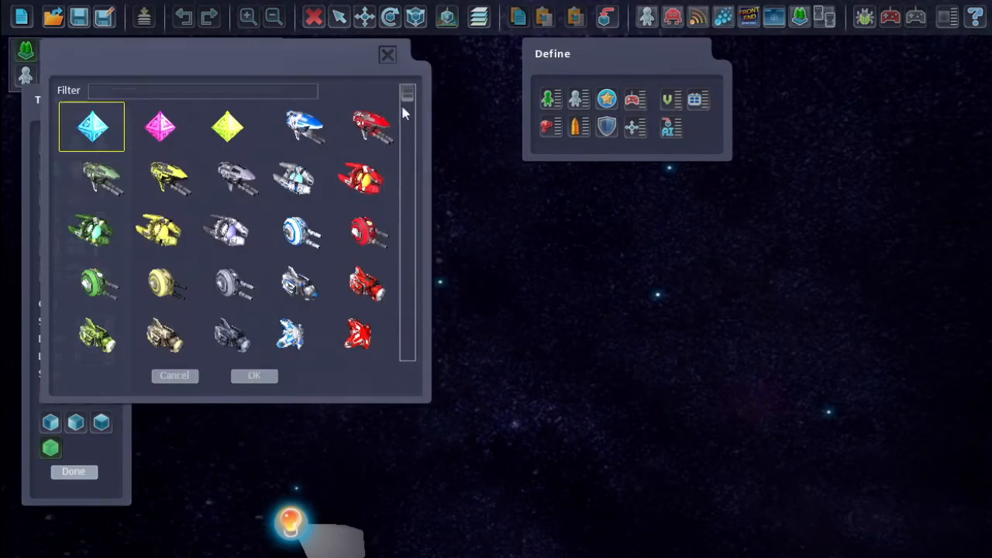
scroll(401, 113, "down", 3)
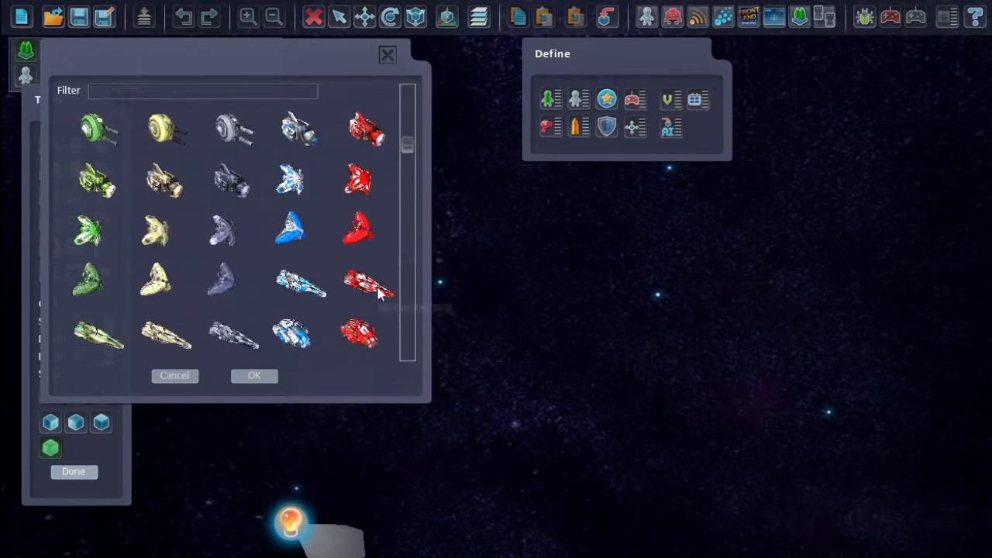
double_click(369, 285)
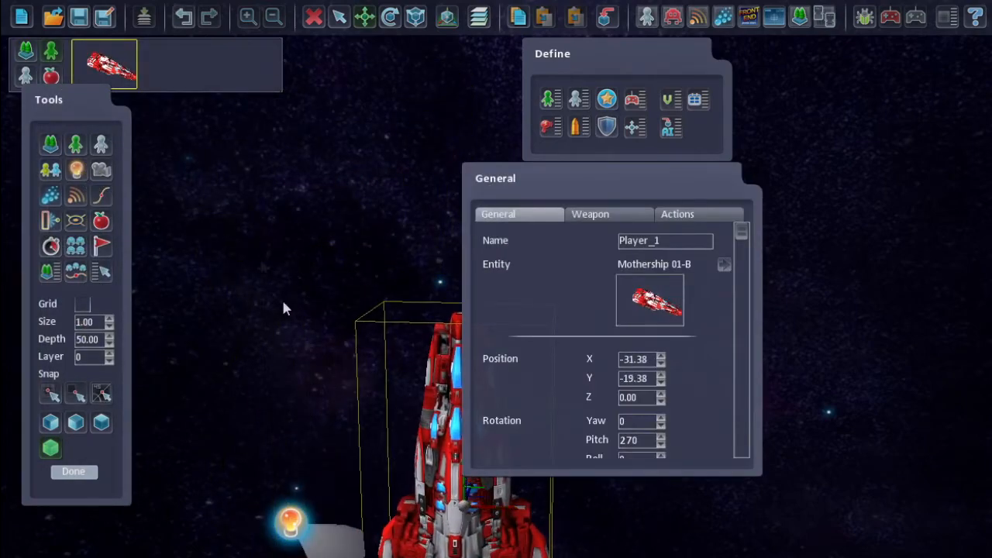
Step: Place a Drone 04-E as an NPC above the mothership and briefly test-run the game
left_click(106, 145)
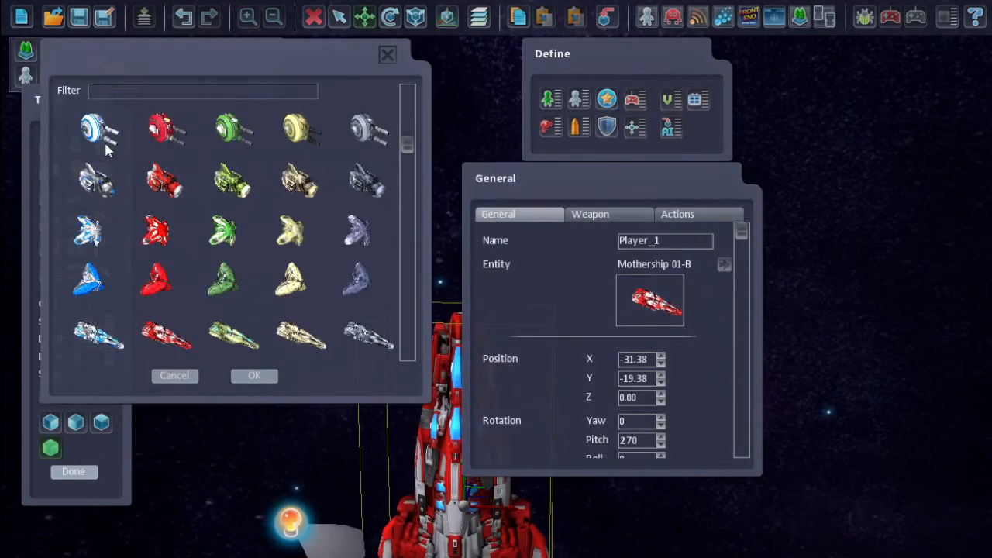
double_click(375, 188)
left_click(474, 72)
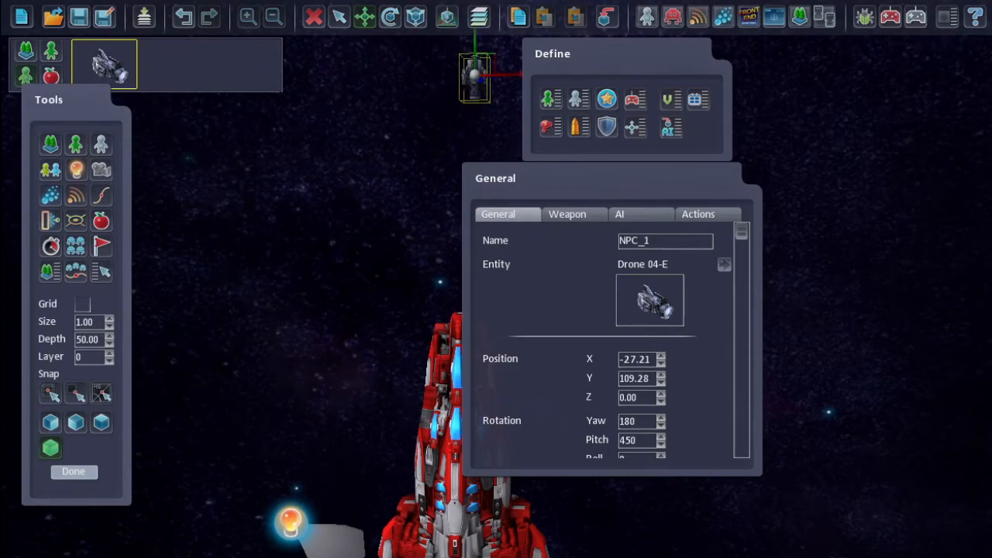
left_click(915, 17)
key("Escape")
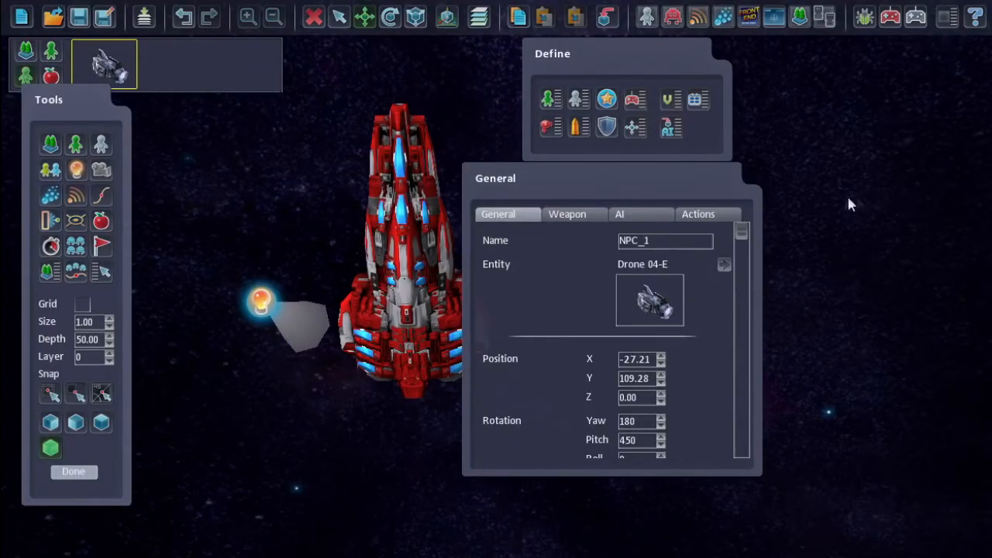
Step: Create a Tick behaviour for the game in the Behaviour Editor and add an Integer Value node to it
left_click(826, 24)
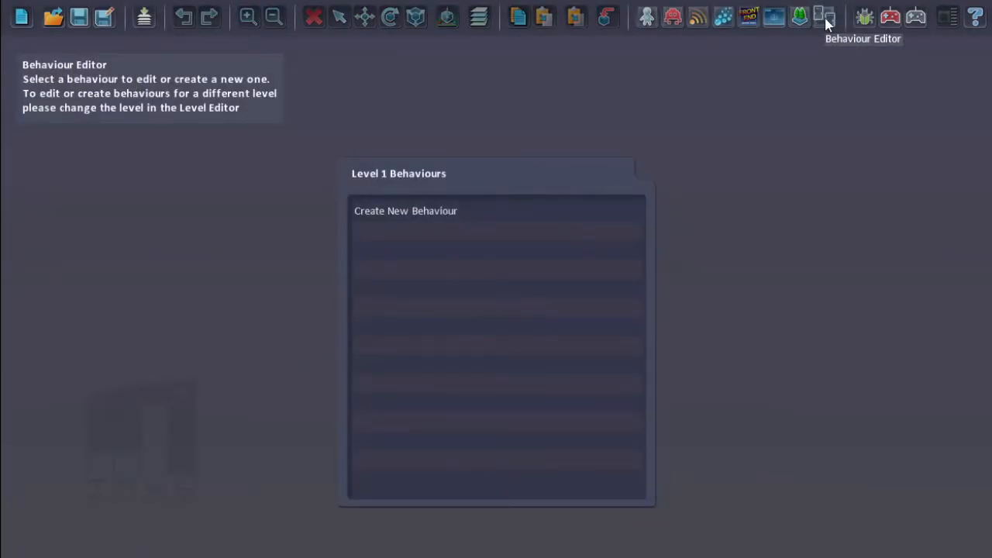
left_click(414, 212)
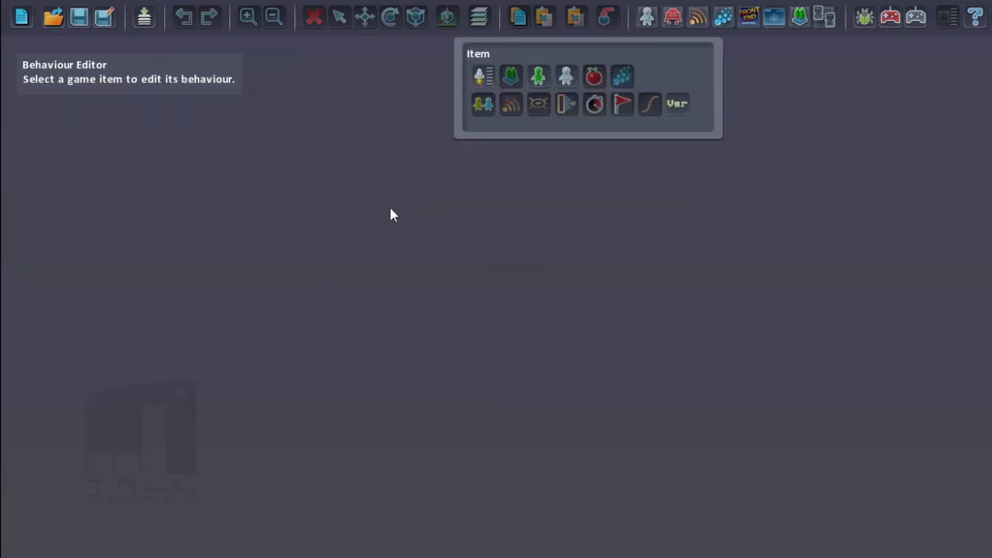
left_click(484, 78)
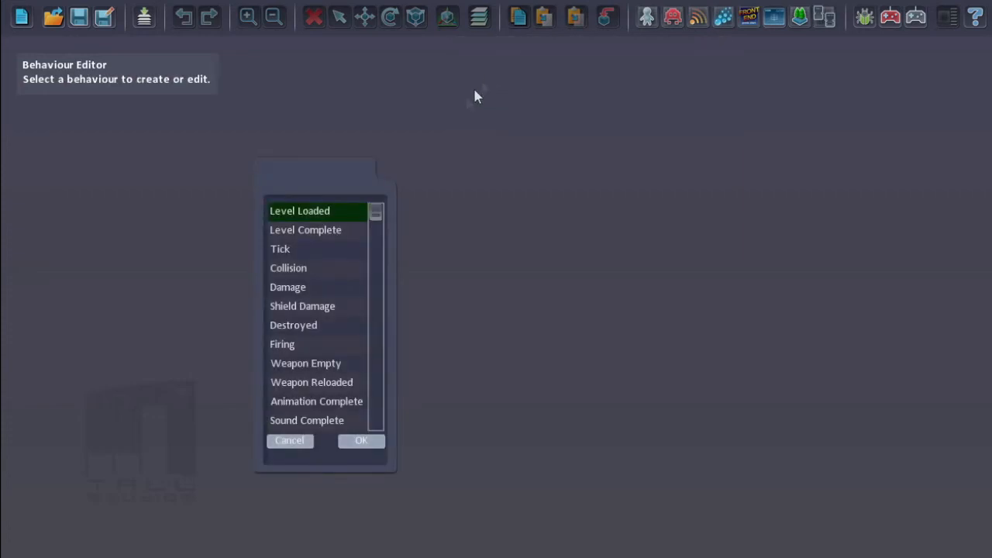
left_click(324, 253)
left_click(368, 444)
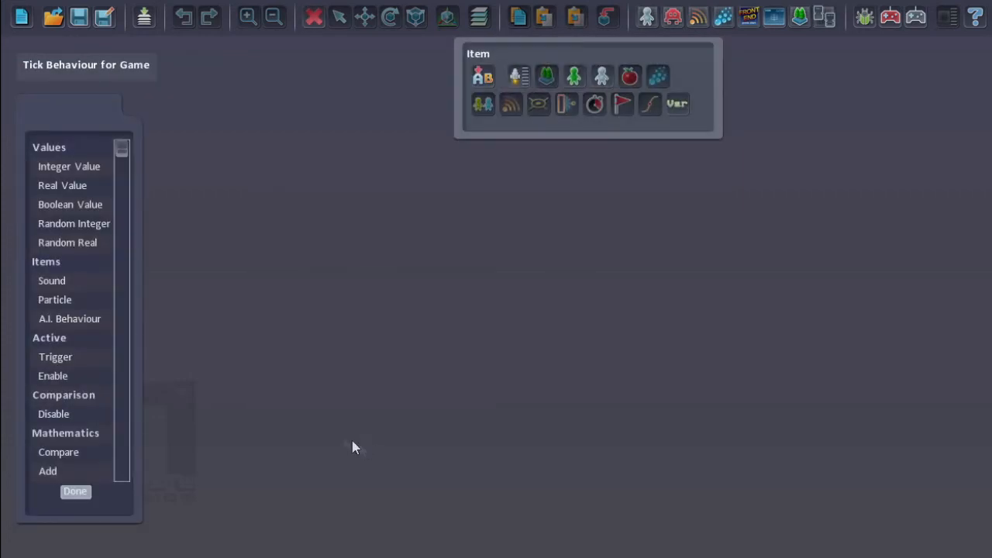
left_click(99, 167)
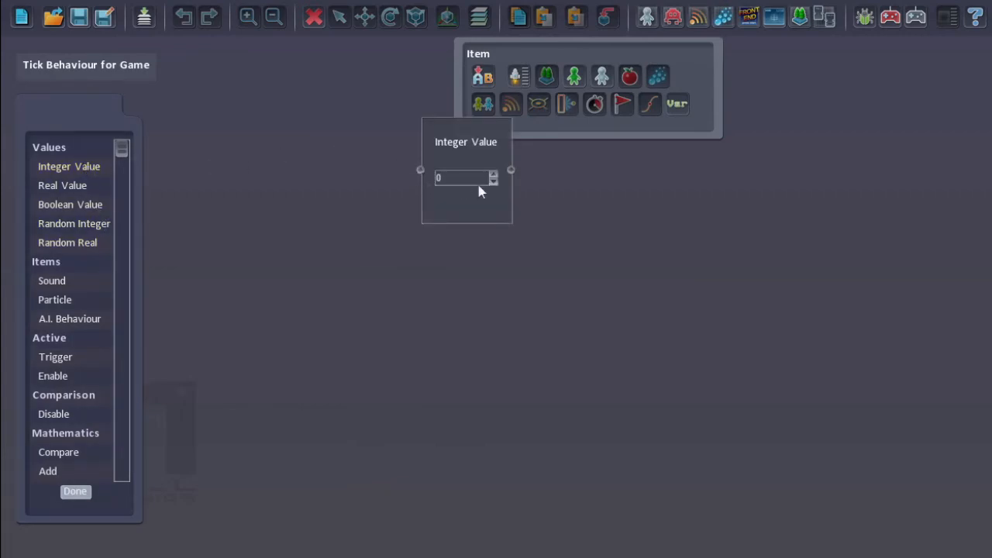
left_click_drag(459, 143, 268, 167)
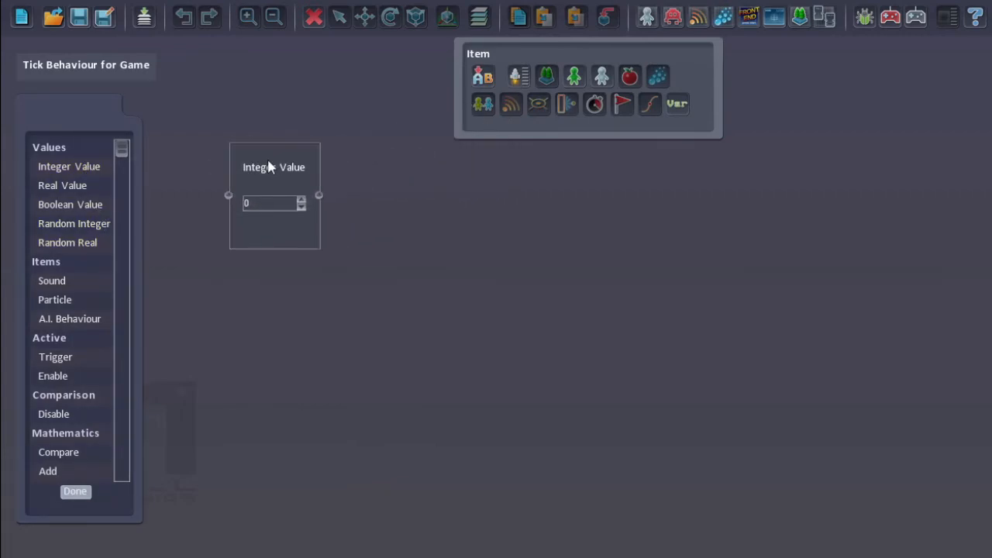
Step: Add an instance node for Player_1 beside the Integer Value node
left_click(572, 79)
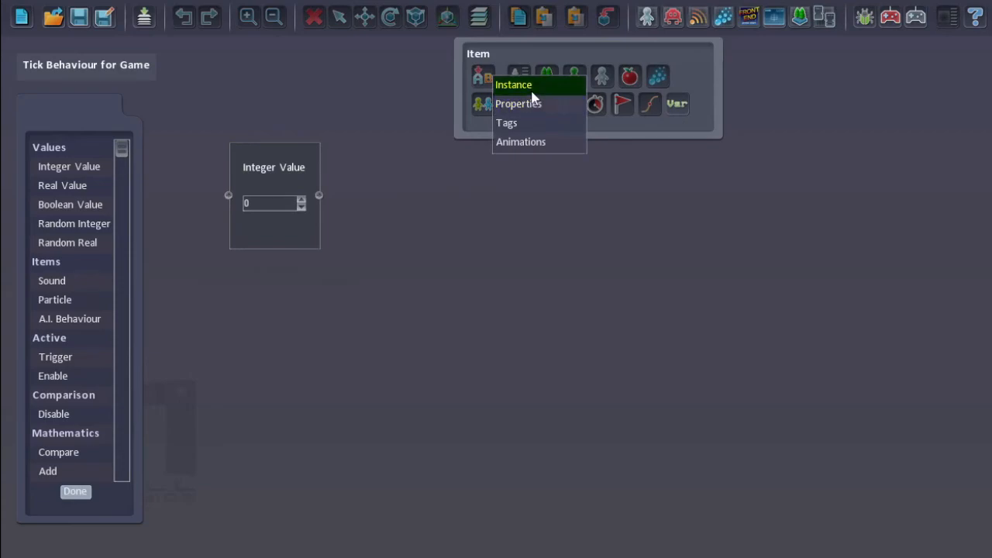
left_click(532, 87)
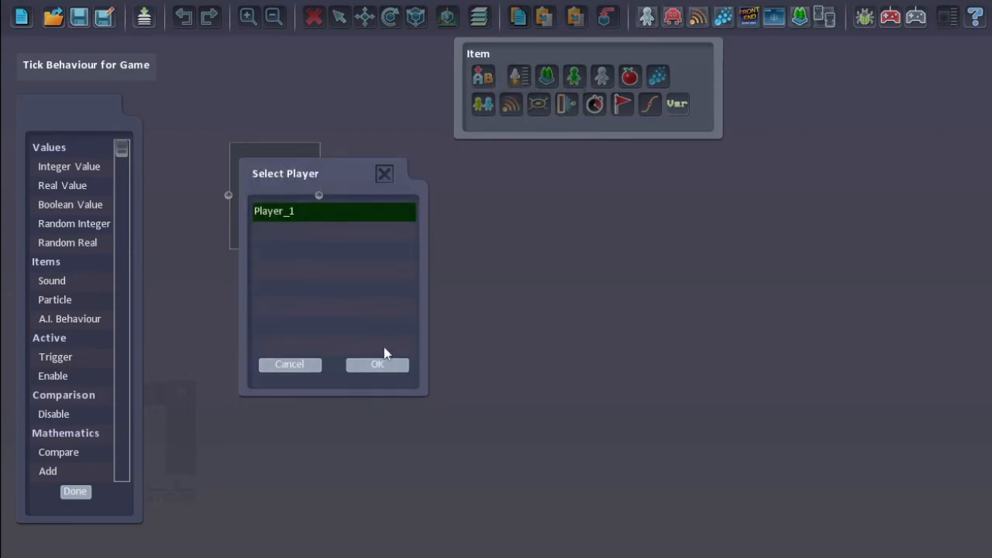
left_click(386, 365)
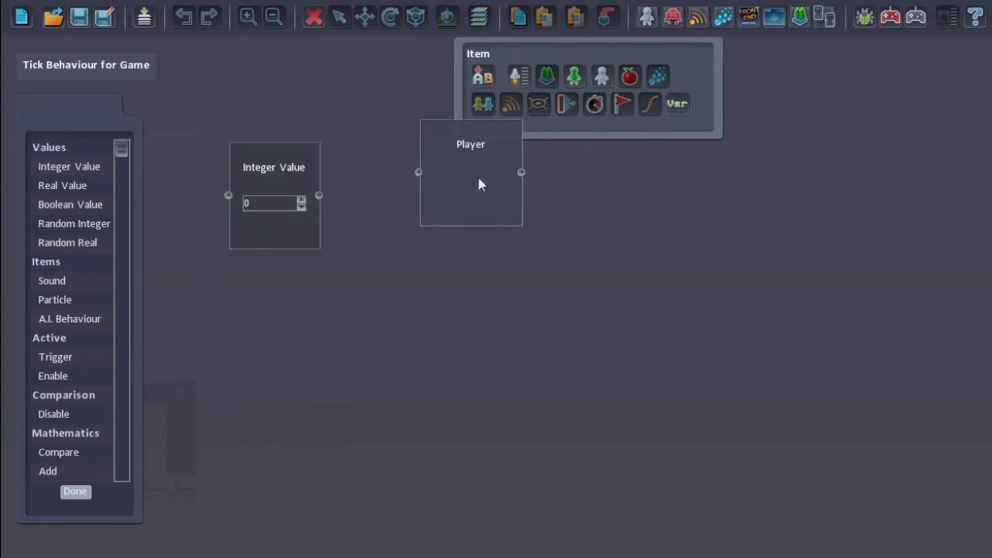
left_click_drag(479, 184, 447, 241)
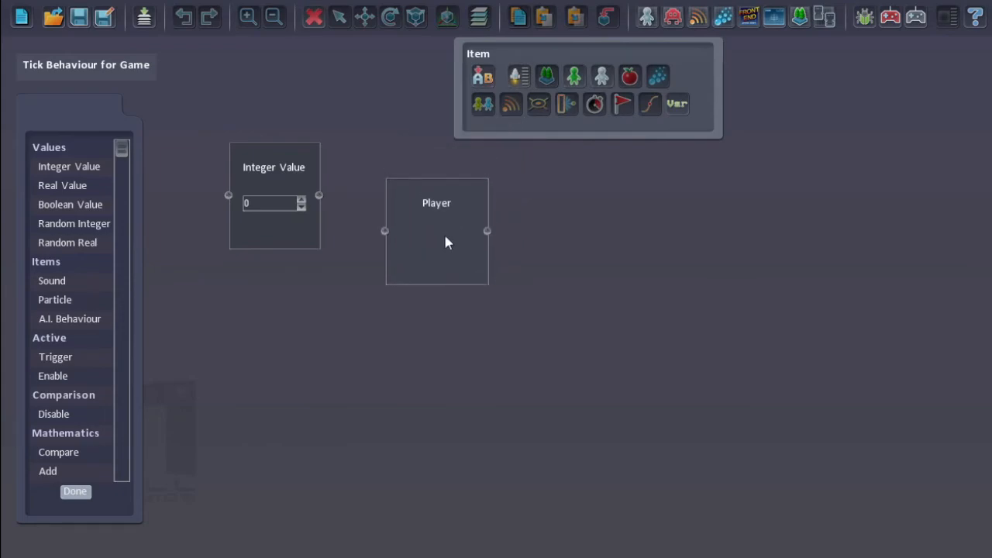
Step: Add a Health property node for Player_1 below the Integer Value node and delete the plain Player node
left_click(576, 80)
left_click(548, 105)
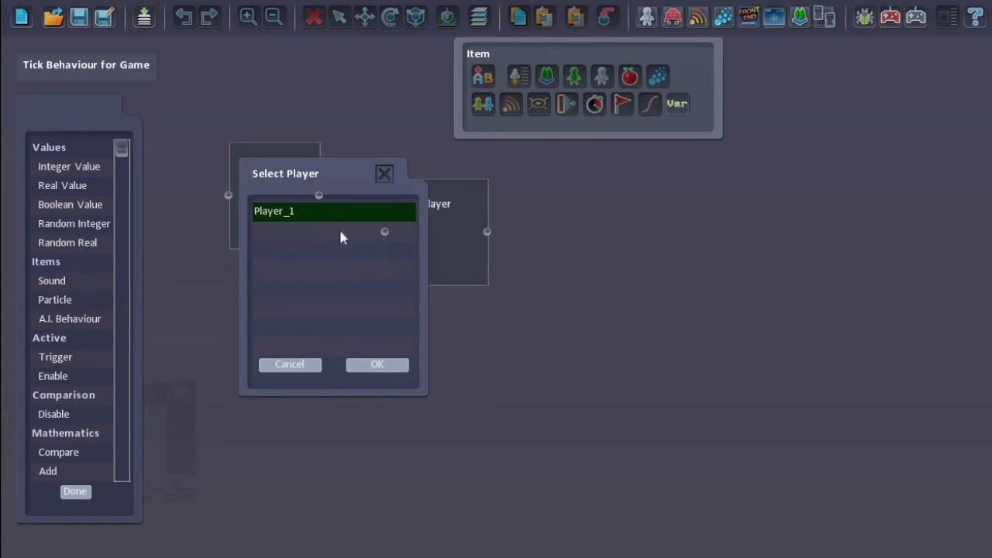
left_click(378, 364)
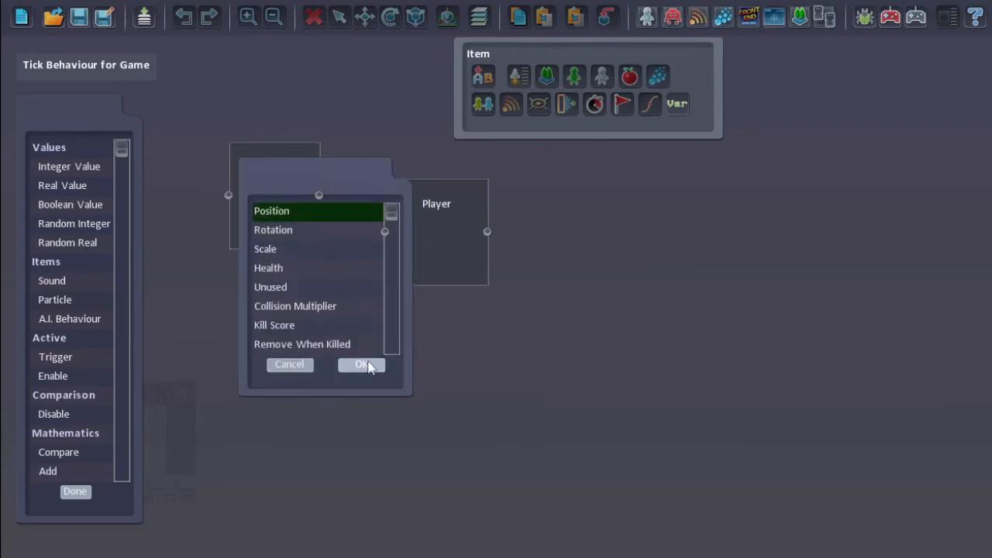
left_click(310, 268)
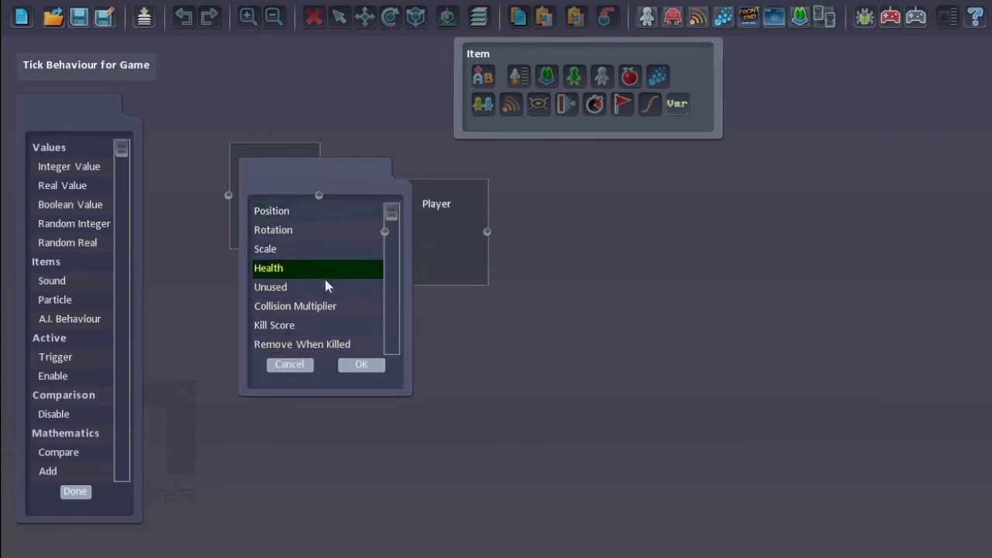
left_click(362, 369)
left_click_drag(440, 186, 291, 341)
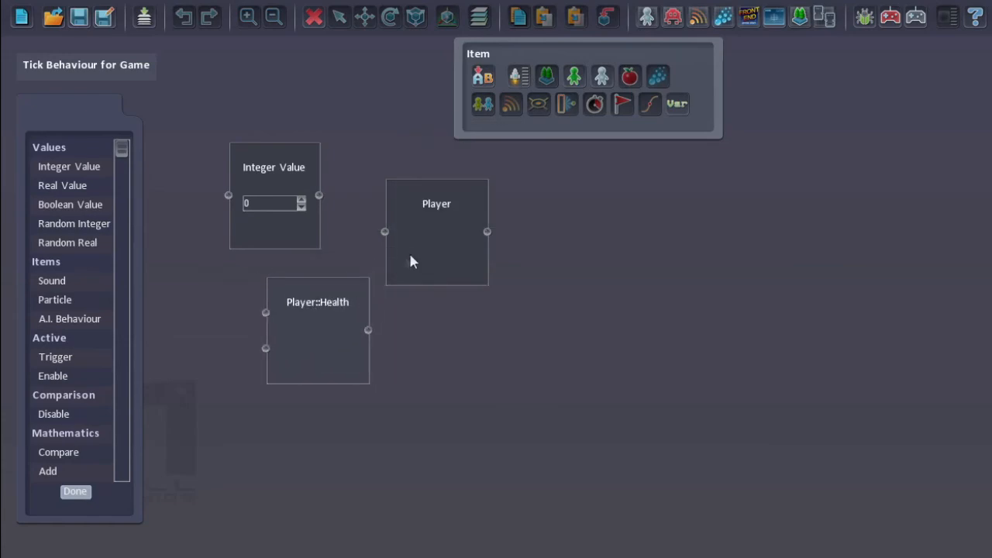
left_click_drag(410, 256, 491, 272)
key("Delete")
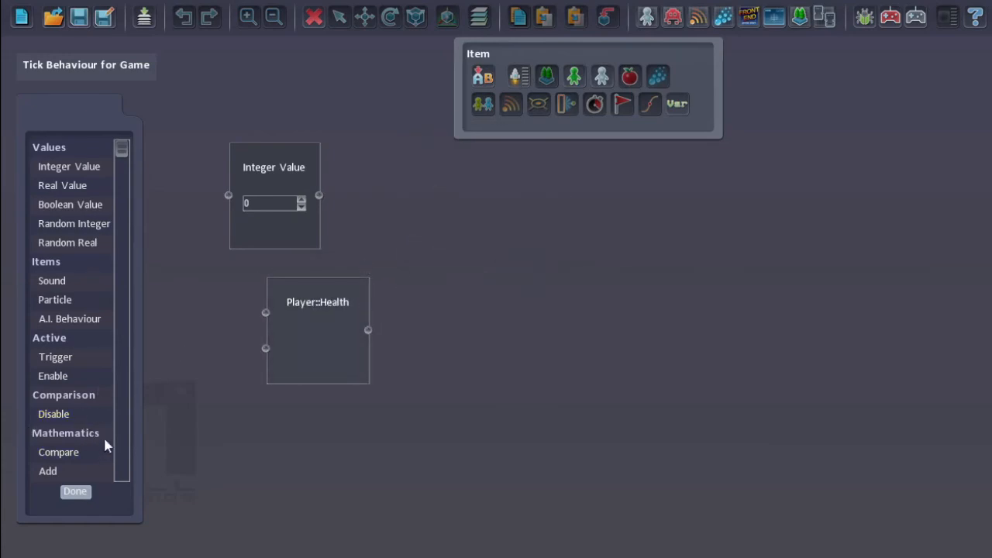
Step: Add a Compare node and connect the Integer Value and Player::Health outputs to its two inputs
left_click(72, 459)
left_click_drag(470, 194, 446, 315)
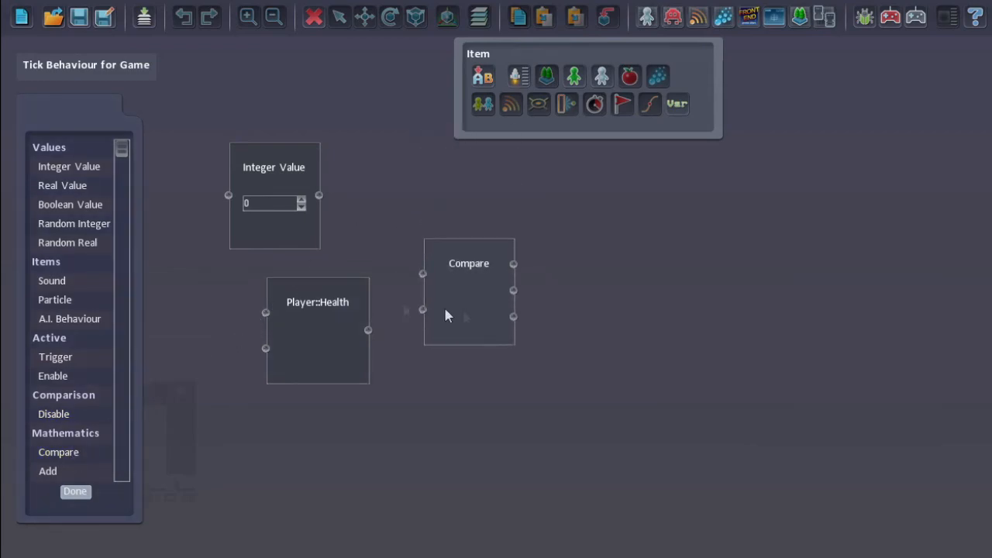
mouse_move(316, 199)
left_mouse_down()
mouse_move(379, 259)
mouse_move(423, 274)
left_mouse_up()
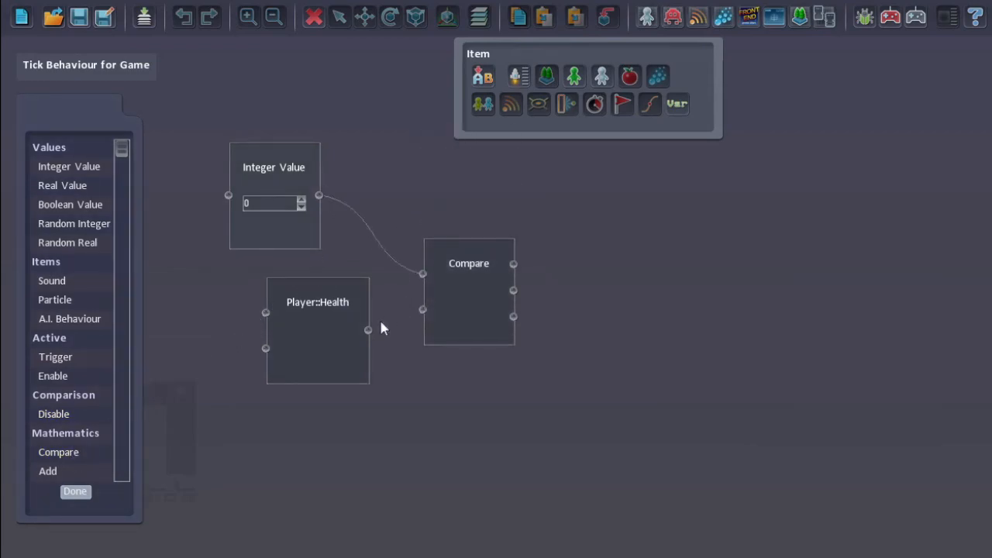
left_click_drag(367, 330, 422, 311)
Step: Open the Integer Value node's number for editing
left_click(279, 205)
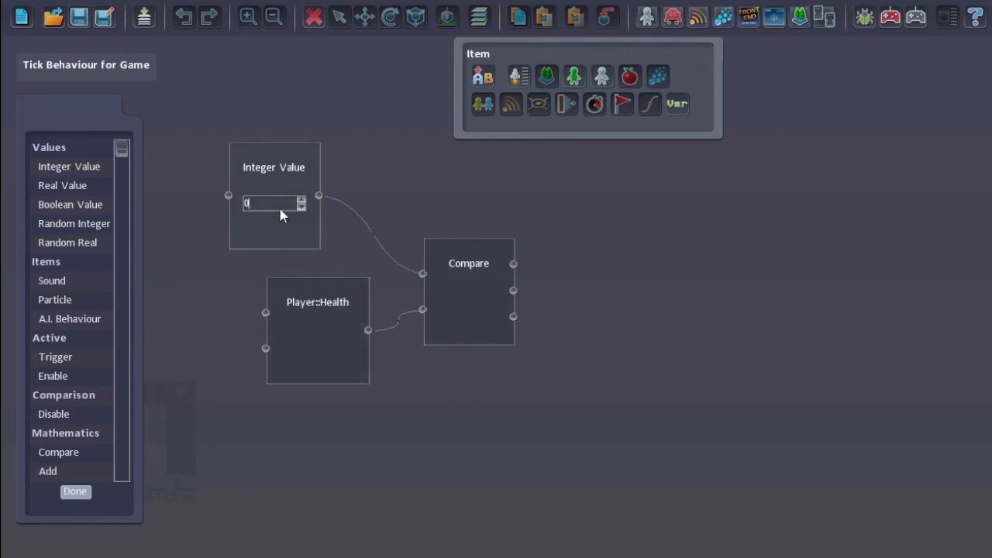